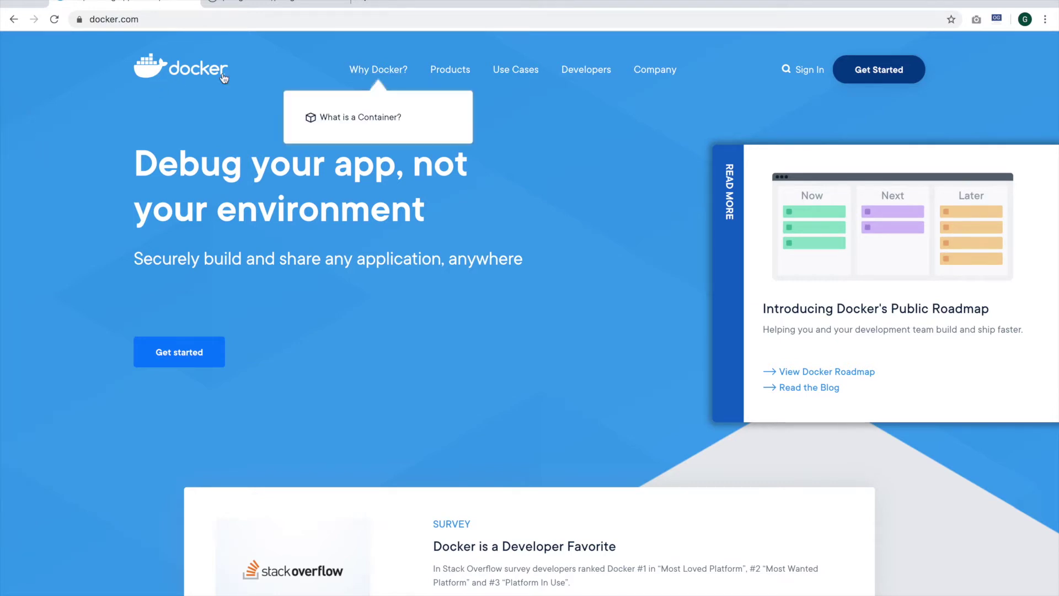
Close the docker.com tab to show the peregrinecms/peregrine-cms Tags page on Docker Hub
{"action": "left_click", "coordinate": [192, 2]}
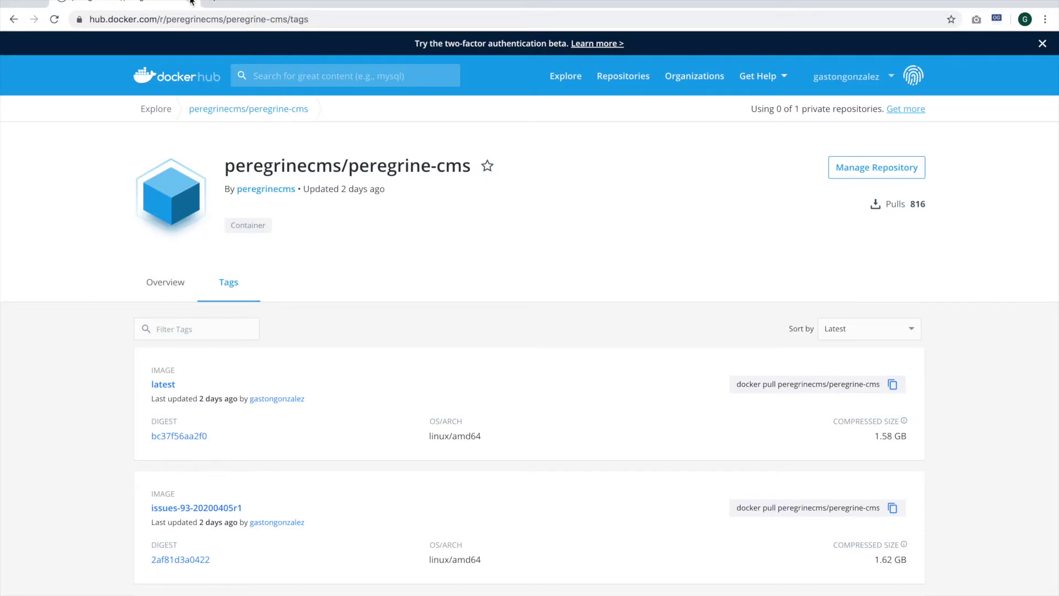
{"action": "scroll", "coordinate": [274, 109], "scroll_direction": "down", "scroll_amount": 1}
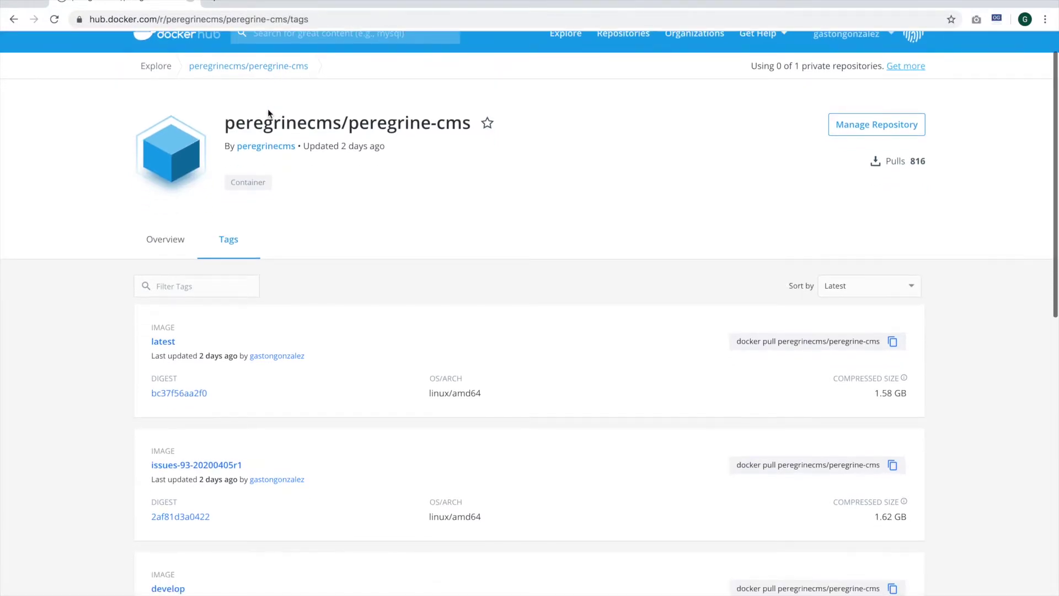
{"action": "scroll", "coordinate": [267, 106], "scroll_direction": "up", "scroll_amount": 1}
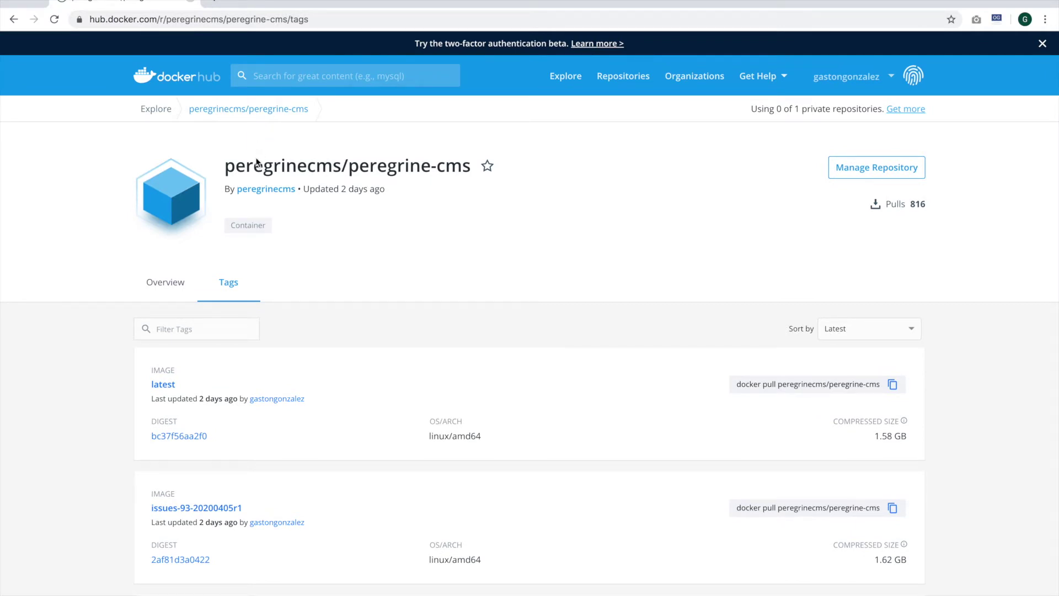
{"action": "scroll", "coordinate": [256, 162], "scroll_direction": "down", "scroll_amount": 5}
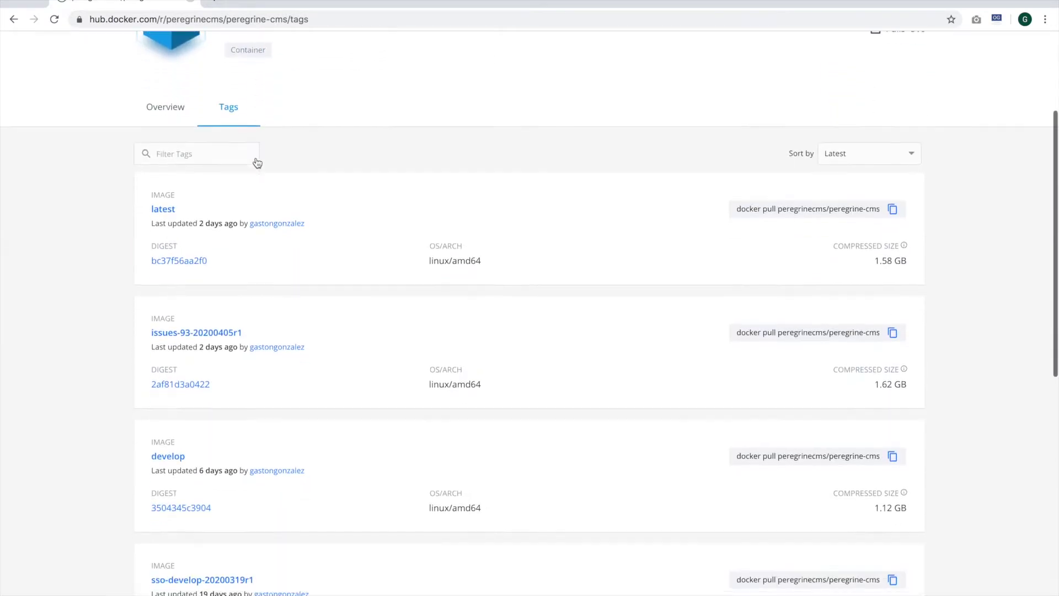
{"action": "scroll", "coordinate": [252, 157], "scroll_direction": "down", "scroll_amount": 3}
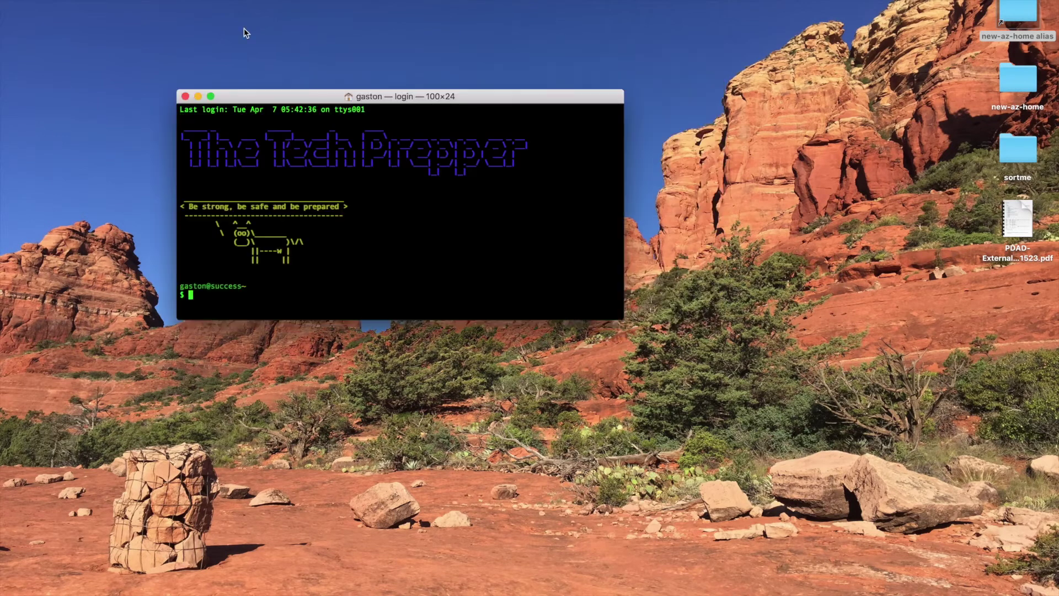
Enlarge the Terminal text and resize the window to 123 by 39 with Divvy
{"action": "key", "text": "super+equal"}
{"action": "key", "text": "ctrl+alt+space"}
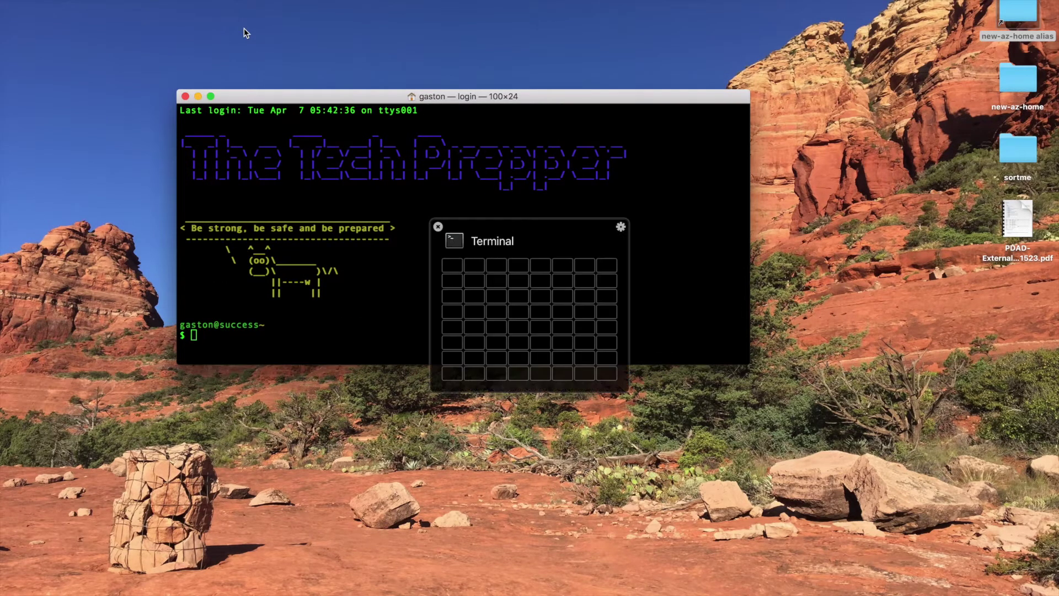
{"action": "key", "text": "Return"}
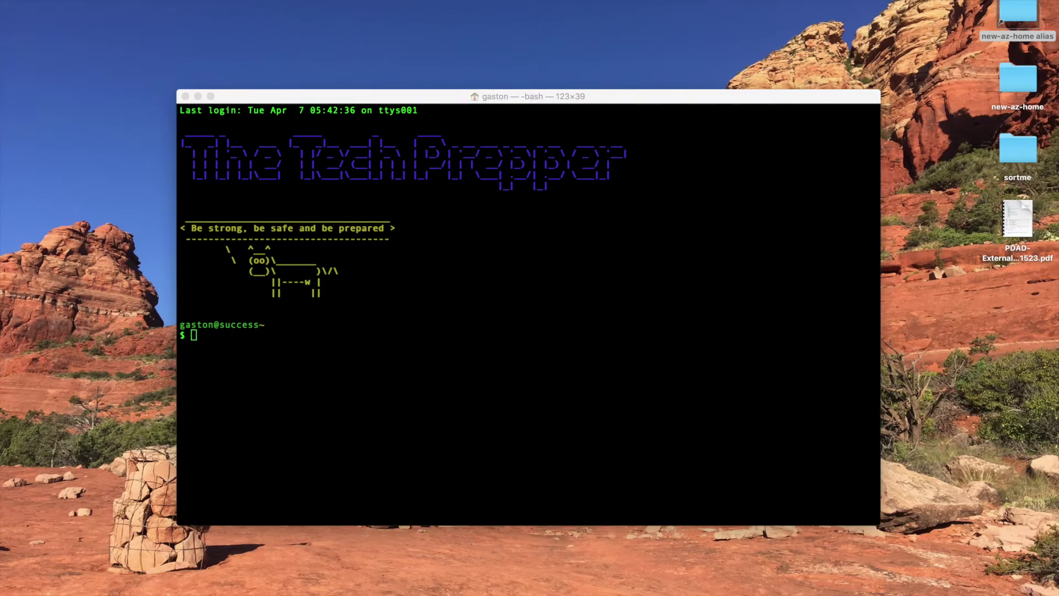
{"action": "left_click", "coordinate": [449, 238]}
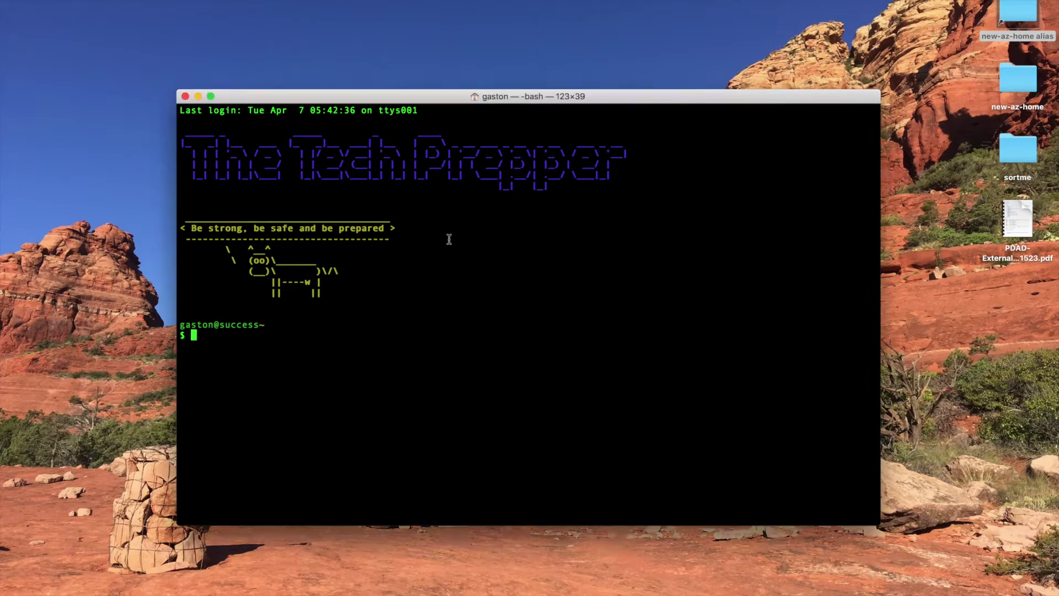
{"action": "key", "text": "super+v"}
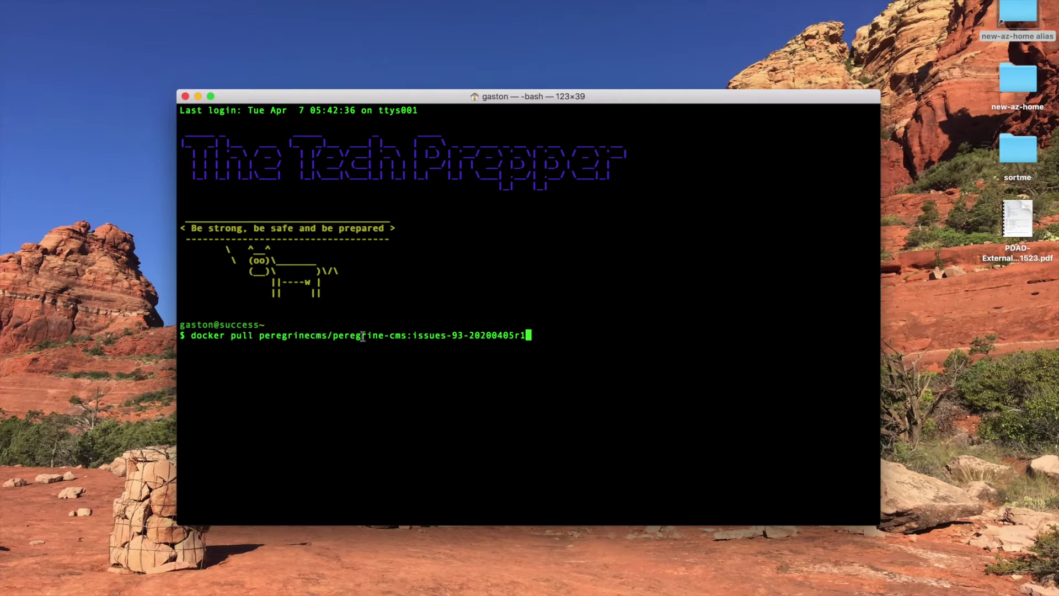
{"action": "left_click_drag", "start_coordinate": [412, 336], "coordinate": [529, 336]}
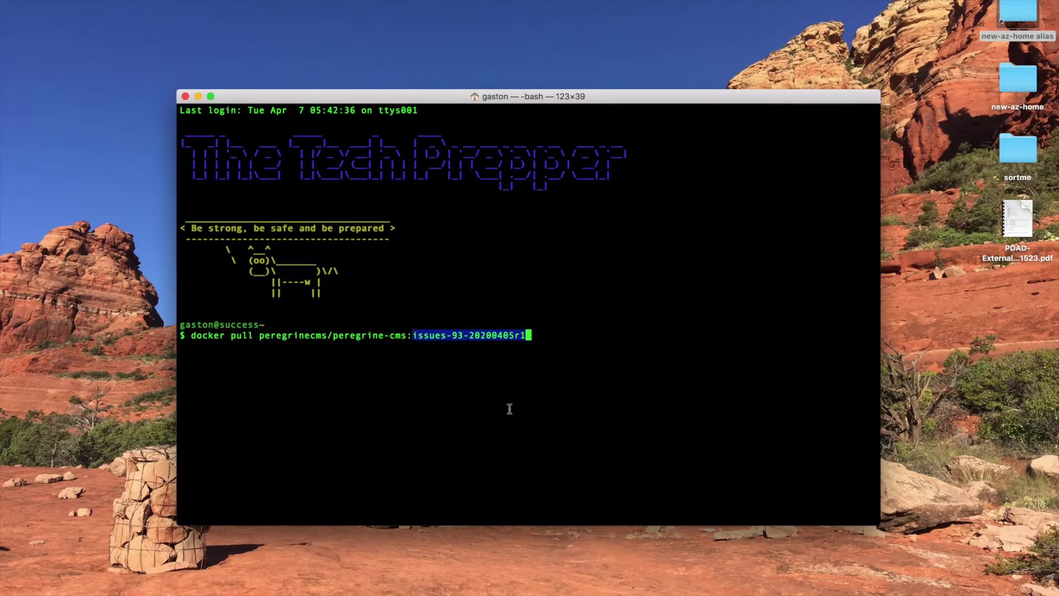
{"action": "left_click", "coordinate": [552, 366]}
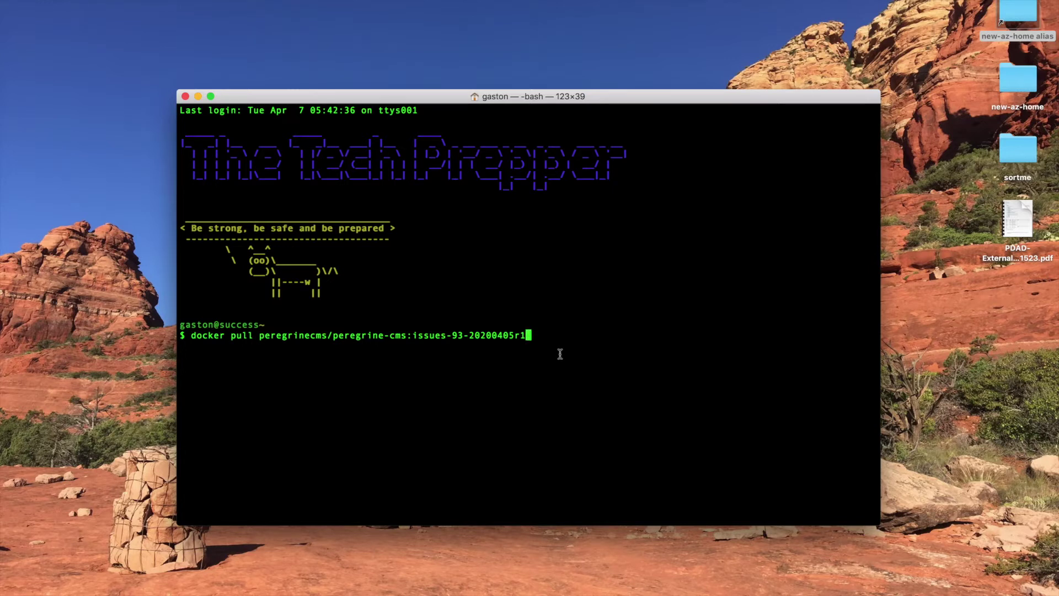
{"action": "key", "text": "Return"}
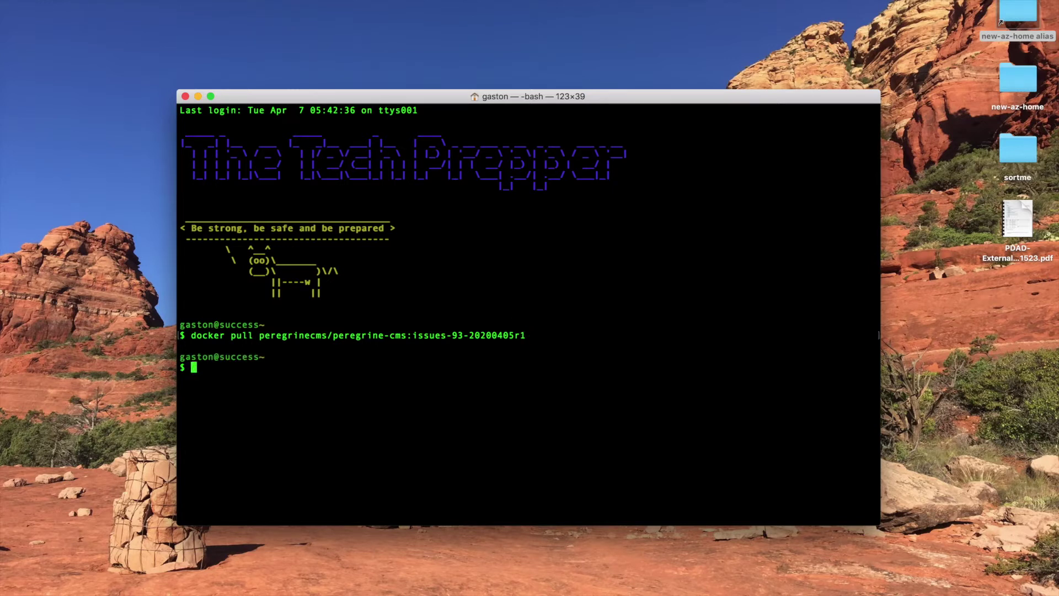
{"action": "left_click", "coordinate": [500, 316]}
{"action": "key", "text": "super+v"}
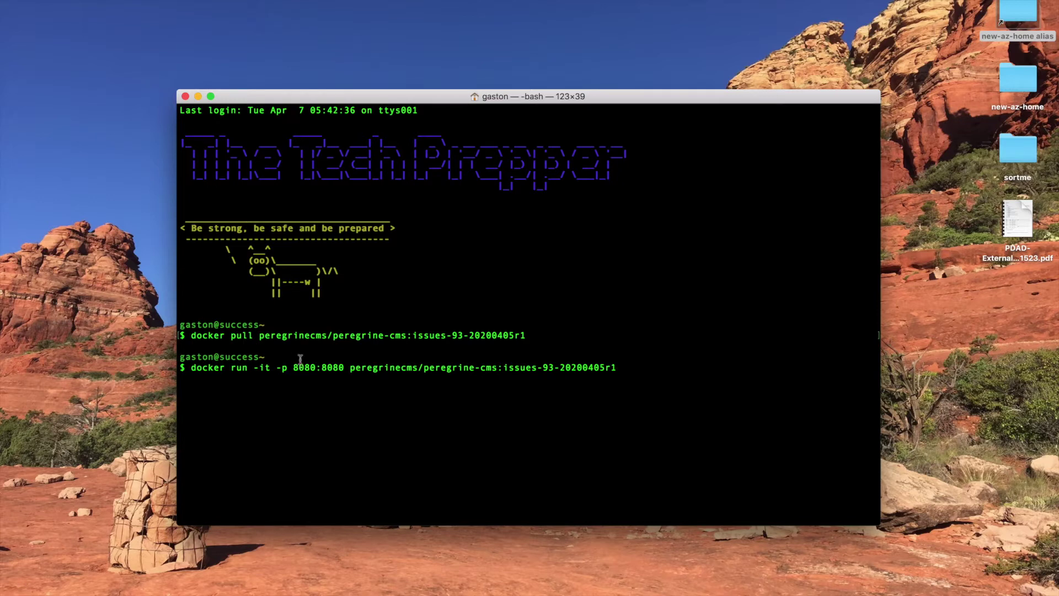
{"action": "left_click_drag", "start_coordinate": [351, 367], "coordinate": [698, 380]}
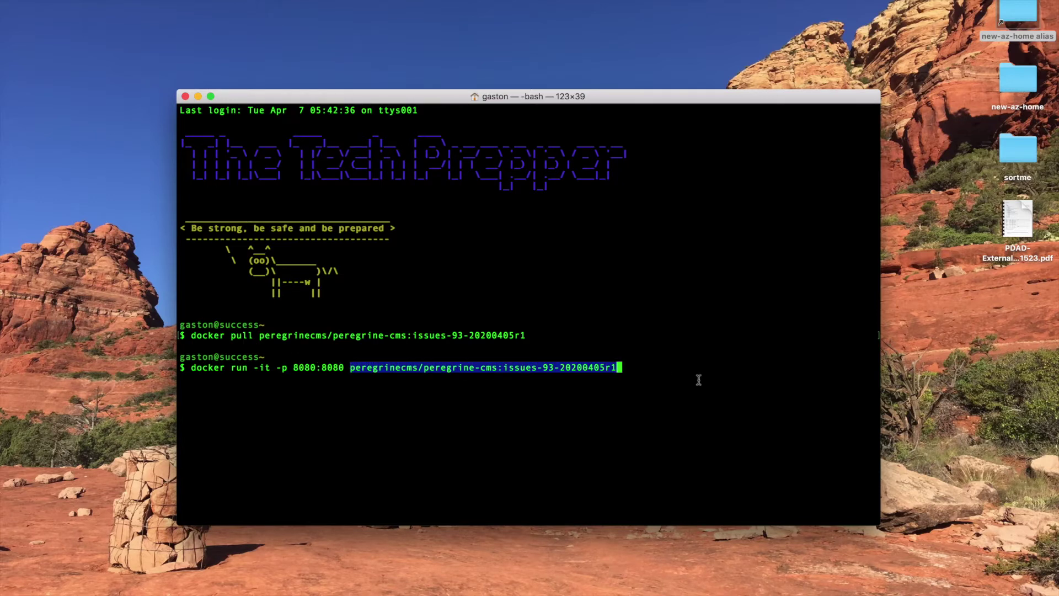
{"action": "left_click", "coordinate": [694, 361]}
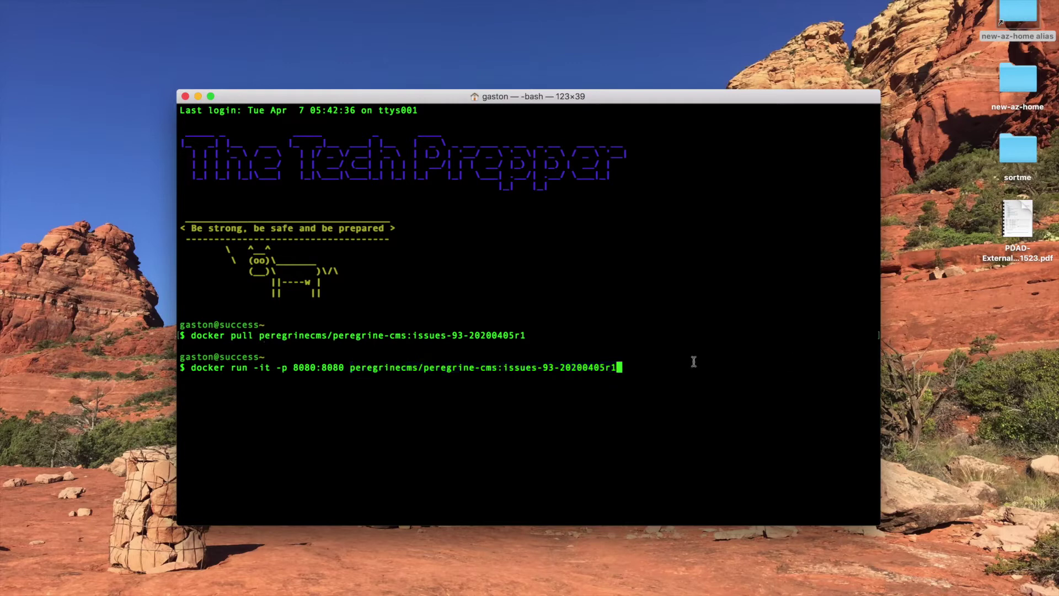
{"action": "key", "text": "Return"}
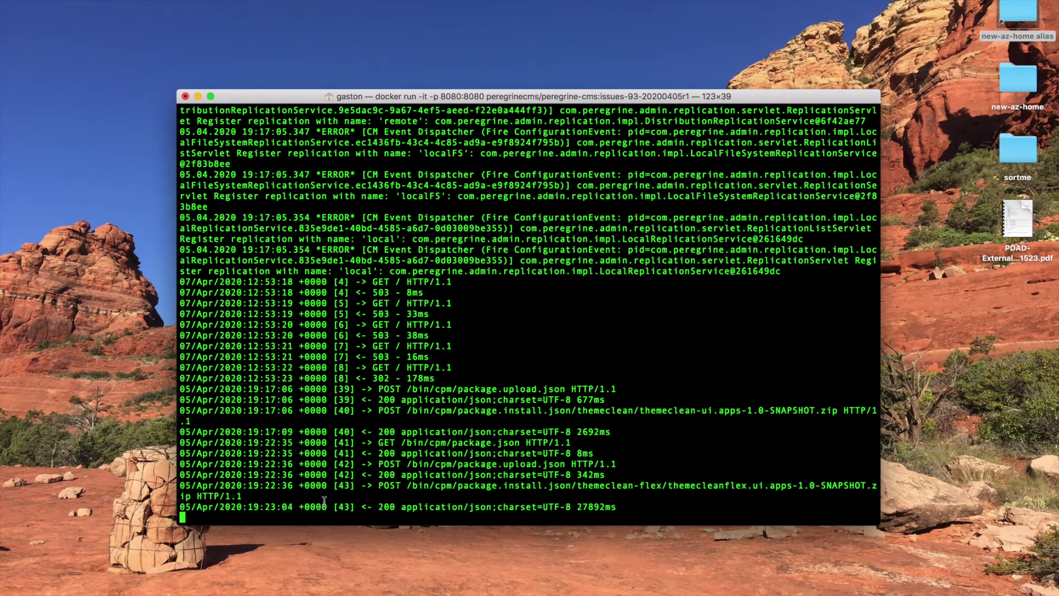
Switch to Chrome and go to localhost:8080
{"action": "key", "text": "alt+space"}
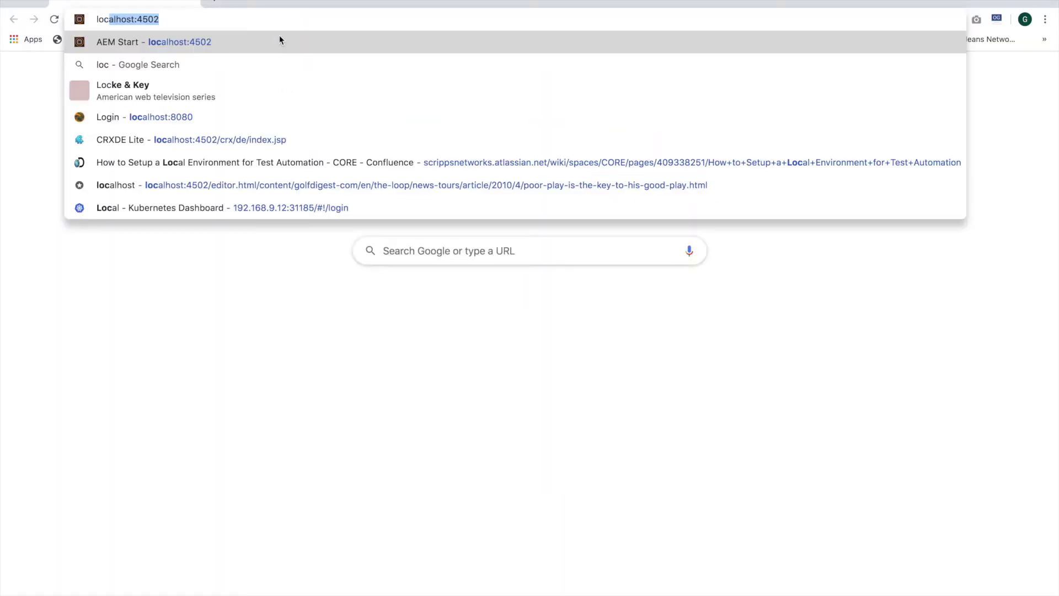
{"action": "key", "text": "Right"}
{"action": "key", "text": "BackSpace"}
{"action": "key", "text": "BackSpace"}
{"action": "key", "text": "BackSpace"}
{"action": "key", "text": "BackSpace"}
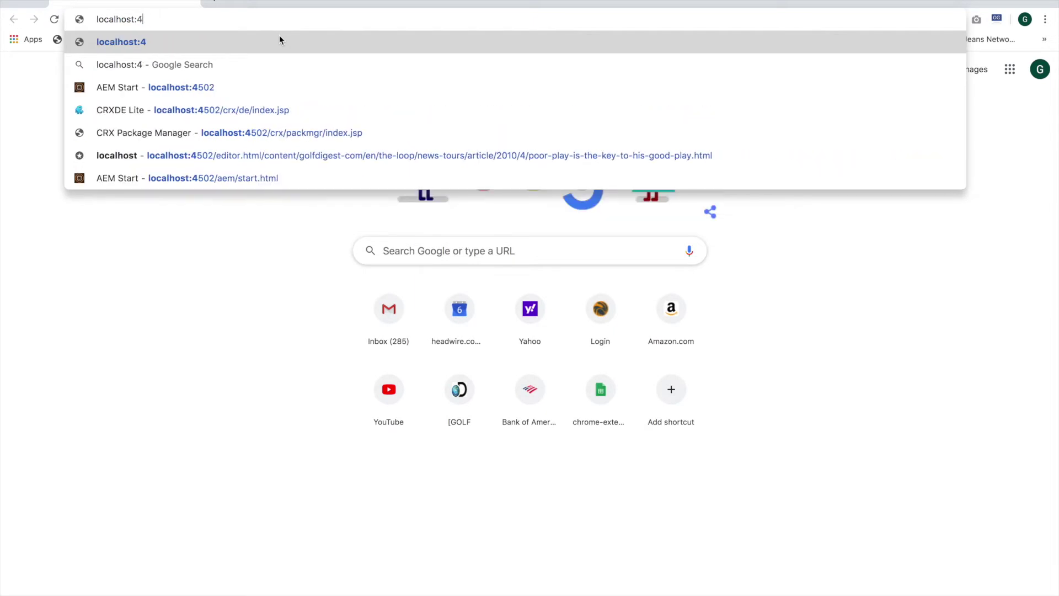
{"action": "type", "text": "8080"}
{"action": "key", "text": "Return"}
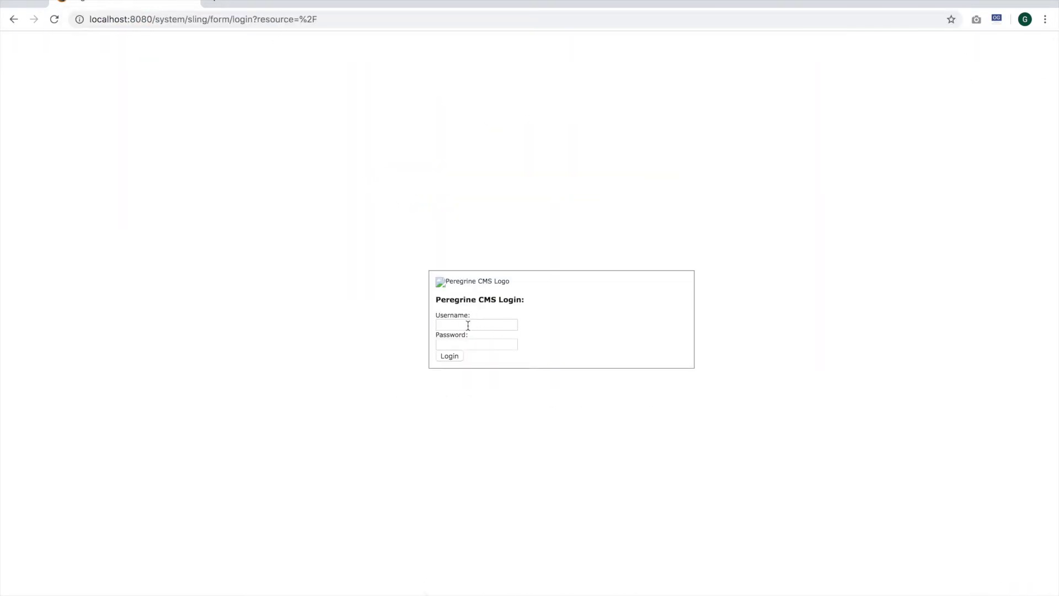
Log in with the admin username and password, then start creating a new website
{"action": "left_click", "coordinate": [469, 325]}
{"action": "type", "text": "admin"}
{"action": "key", "text": "Tab"}
{"action": "type", "text": "admin"}
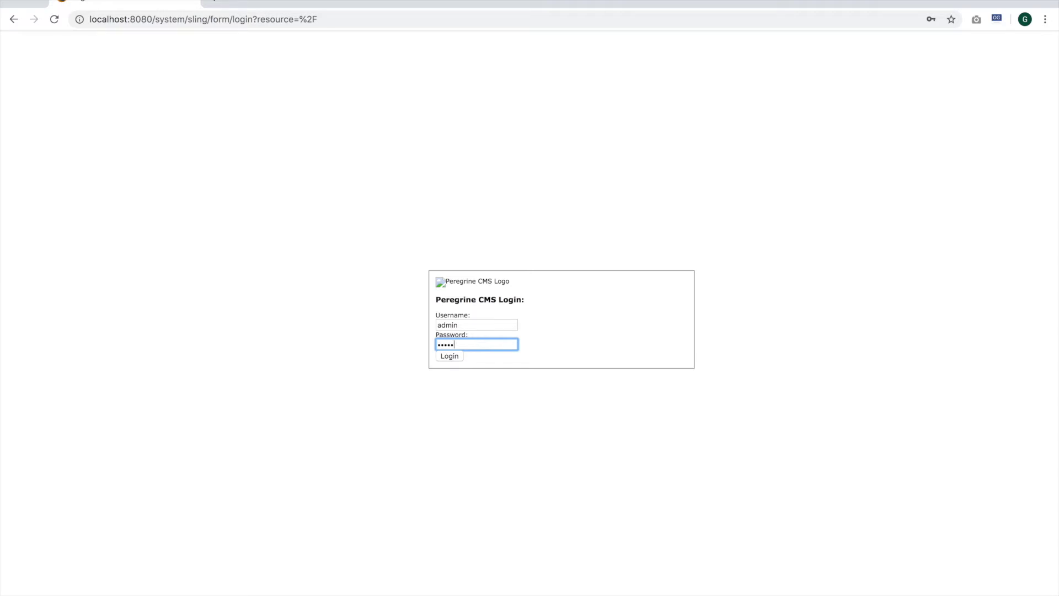
{"action": "key", "text": "Return"}
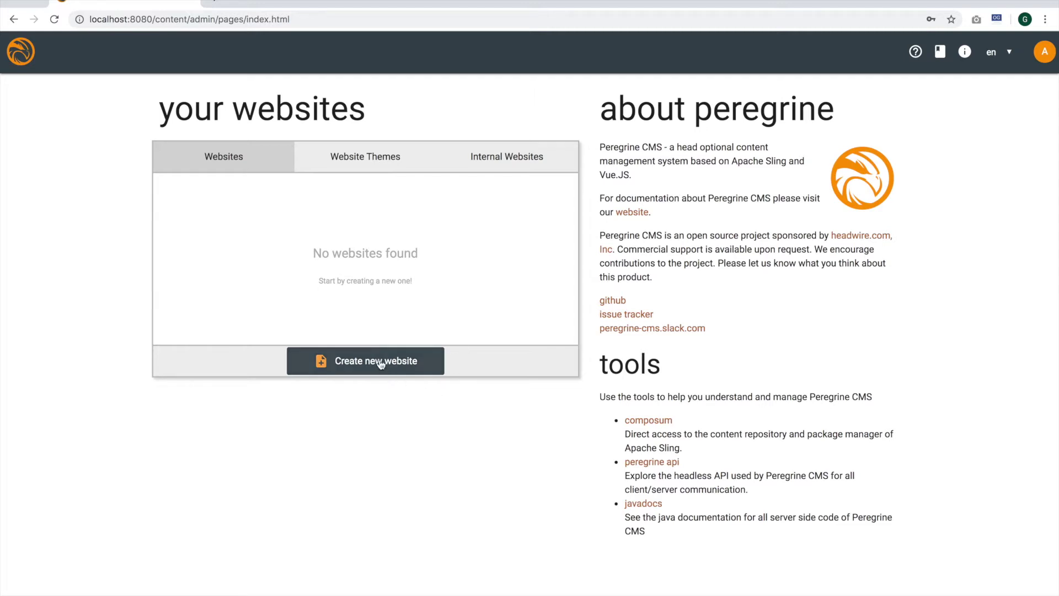
{"action": "left_click", "coordinate": [422, 356]}
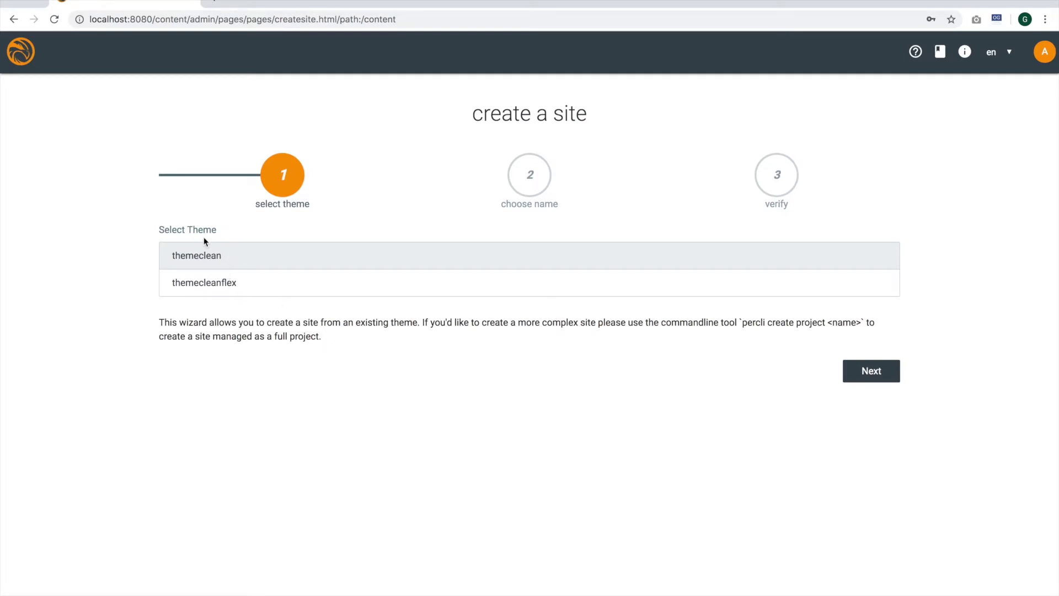
Pick themecleanflex as the new site's theme
{"action": "left_click", "coordinate": [193, 284]}
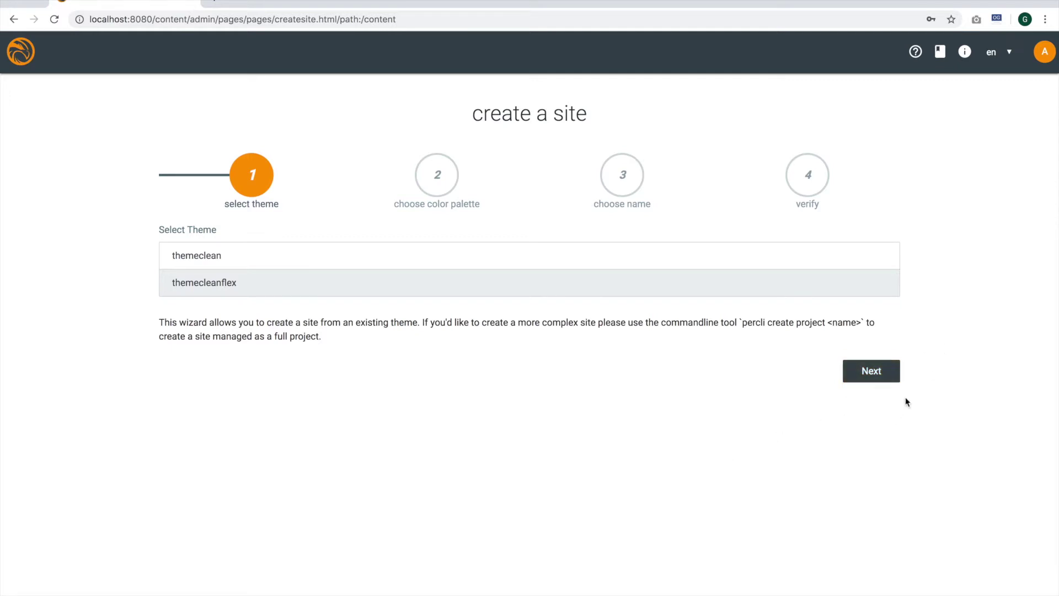
Preview the multi-color and ocean palettes, choose warm-tones.css, and continue to naming
{"action": "left_click", "coordinate": [868, 375]}
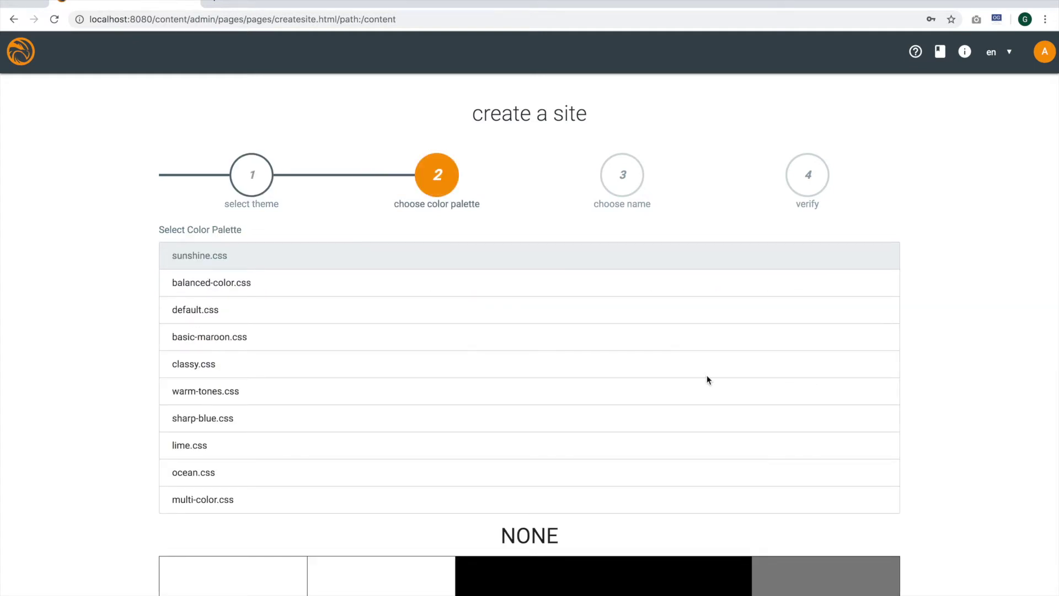
{"action": "scroll", "coordinate": [293, 287], "scroll_direction": "down", "scroll_amount": 2}
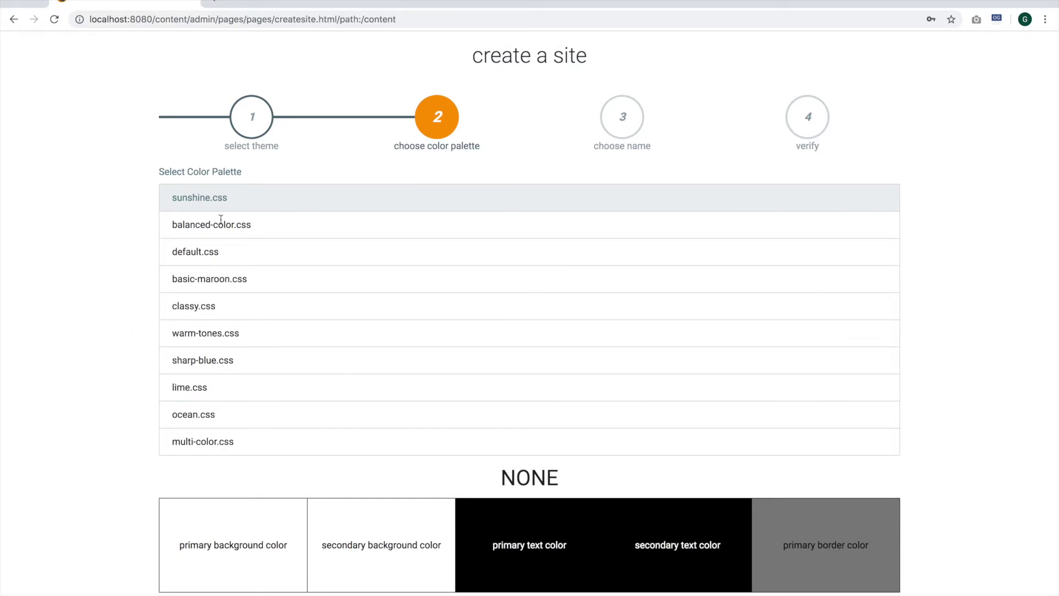
{"action": "scroll", "coordinate": [285, 303], "scroll_direction": "down", "scroll_amount": 5}
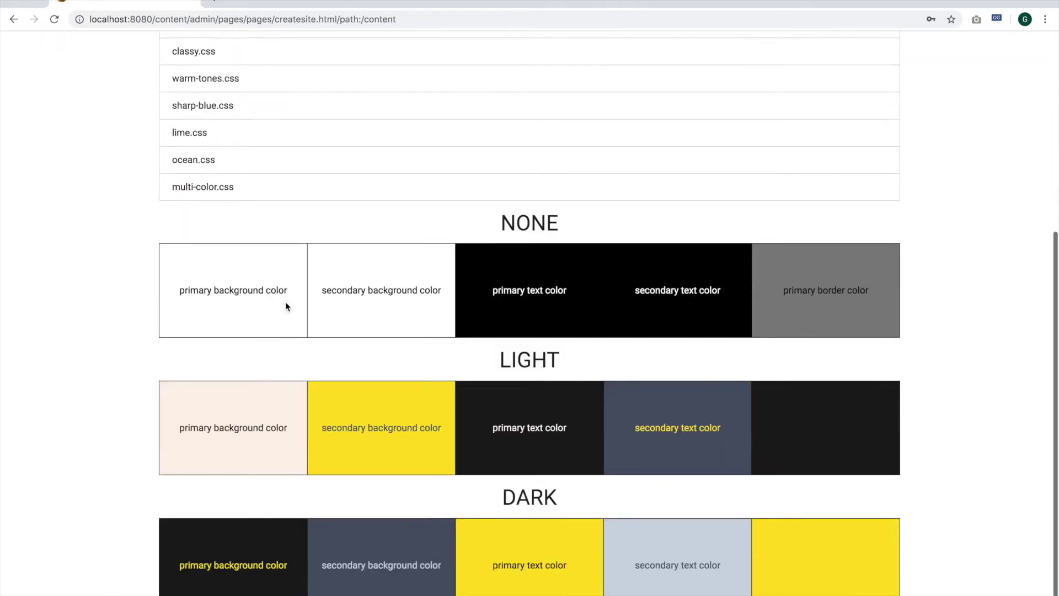
{"action": "left_click", "coordinate": [198, 214]}
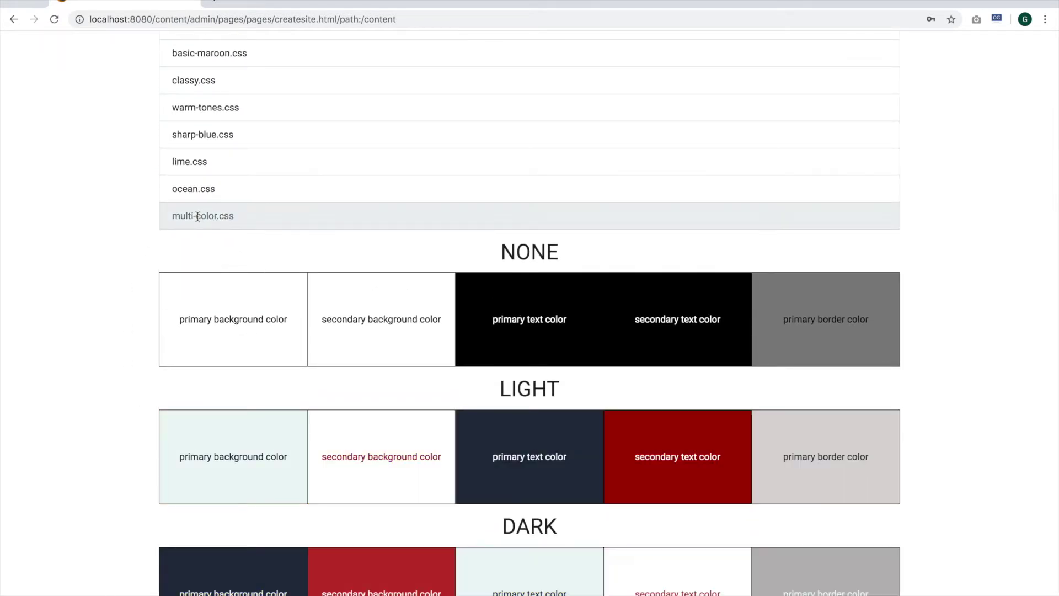
{"action": "left_click", "coordinate": [193, 189]}
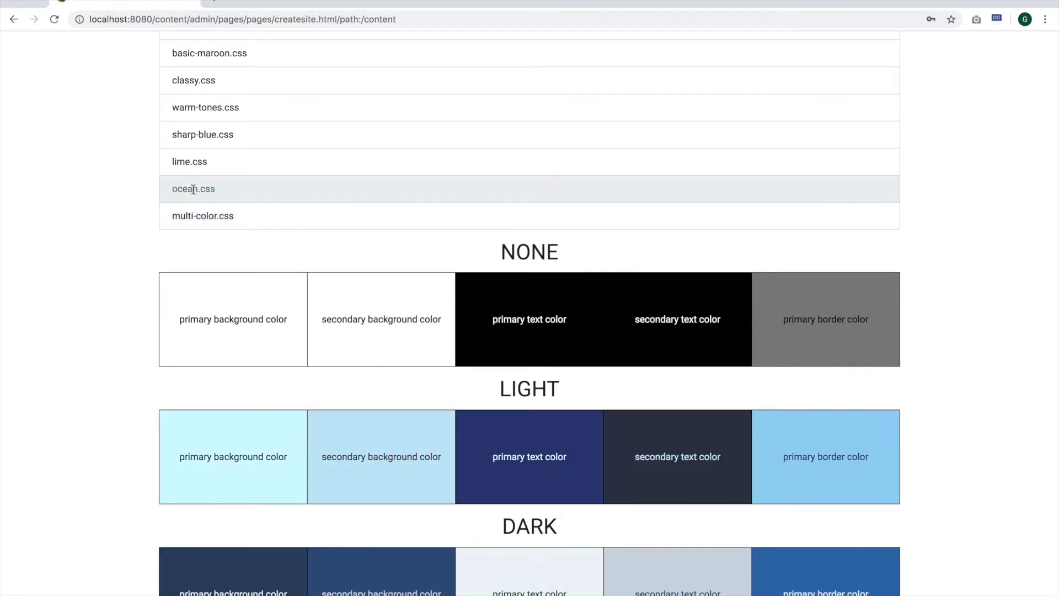
{"action": "left_click", "coordinate": [199, 110]}
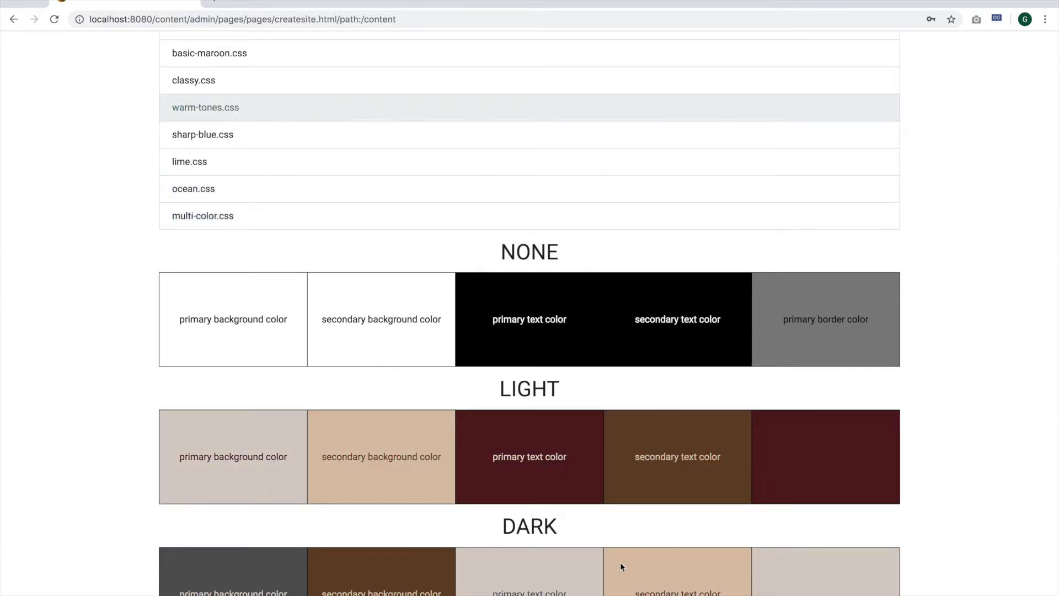
{"action": "scroll", "coordinate": [620, 563], "scroll_direction": "down", "scroll_amount": 1}
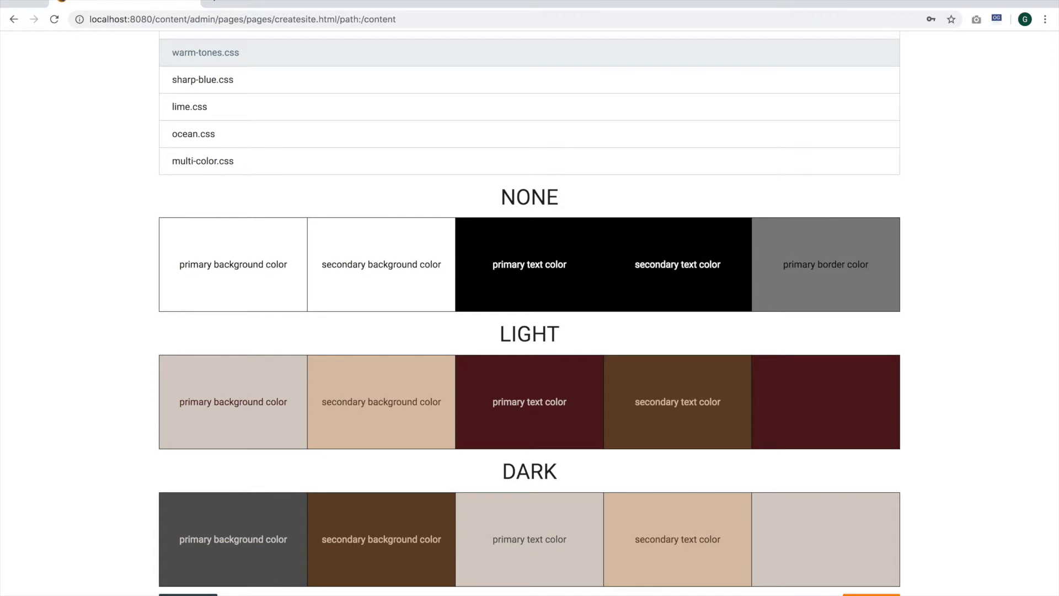
{"action": "left_click", "coordinate": [872, 594]}
Title the site 'The Tech Prepper' and finish the wizard to create the_tech_prepper
{"action": "left_click", "coordinate": [285, 263]}
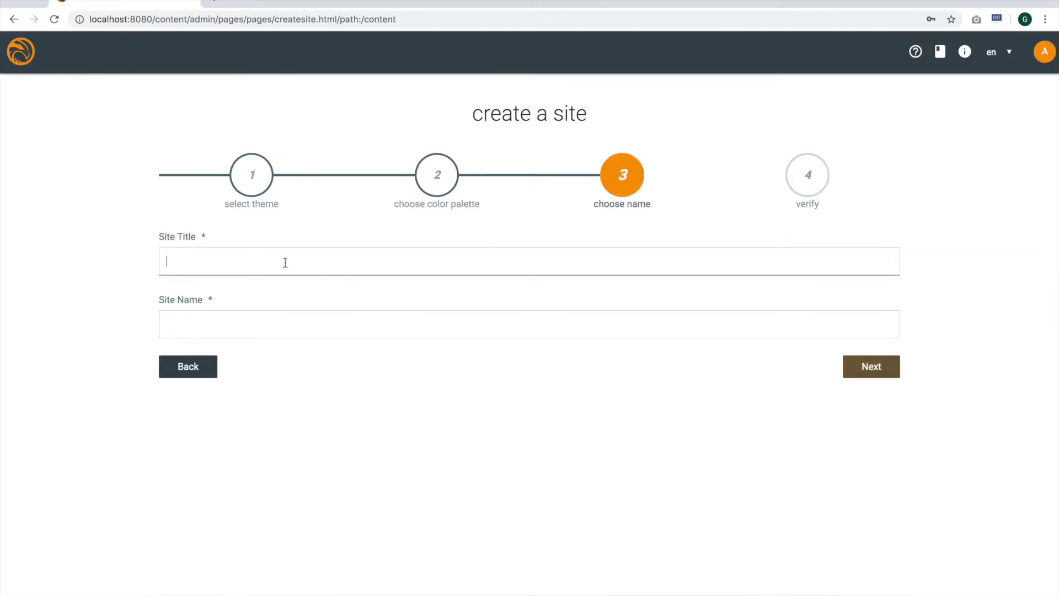
{"action": "type", "text": "The T"}
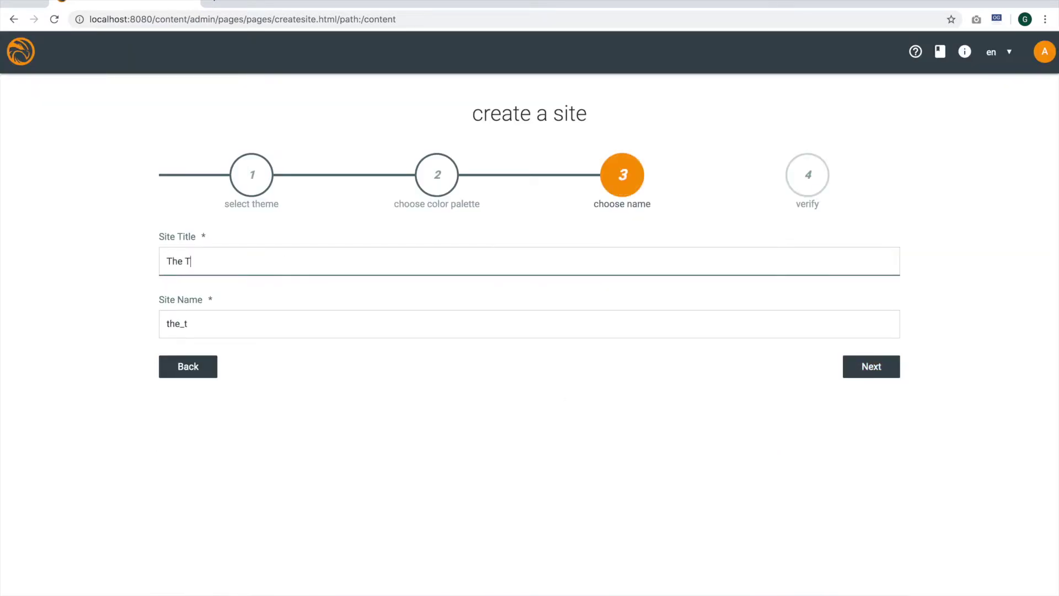
{"action": "type", "text": "ech Prepper"}
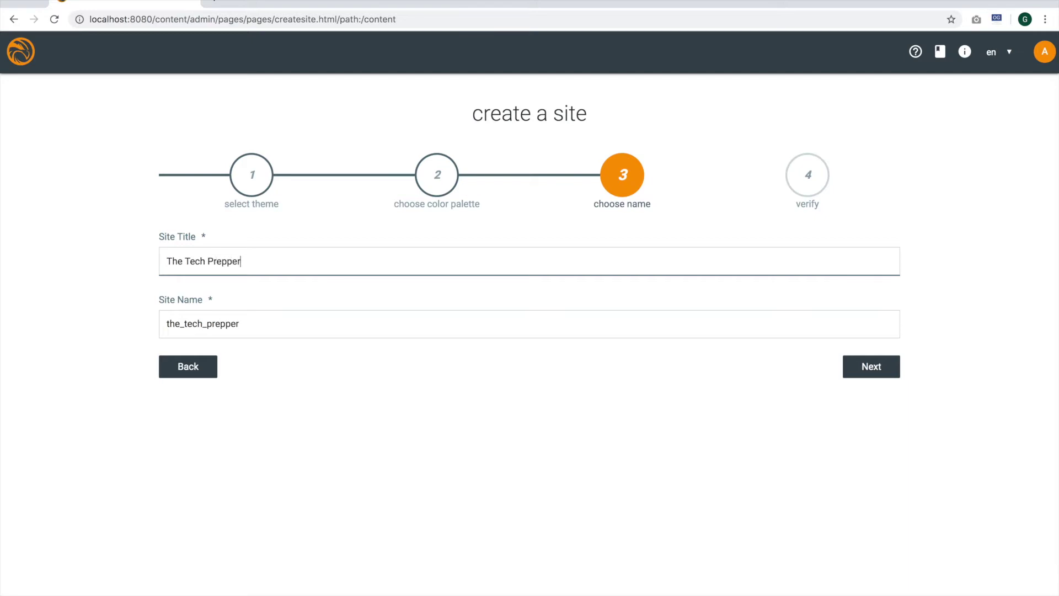
{"action": "left_click", "coordinate": [864, 375]}
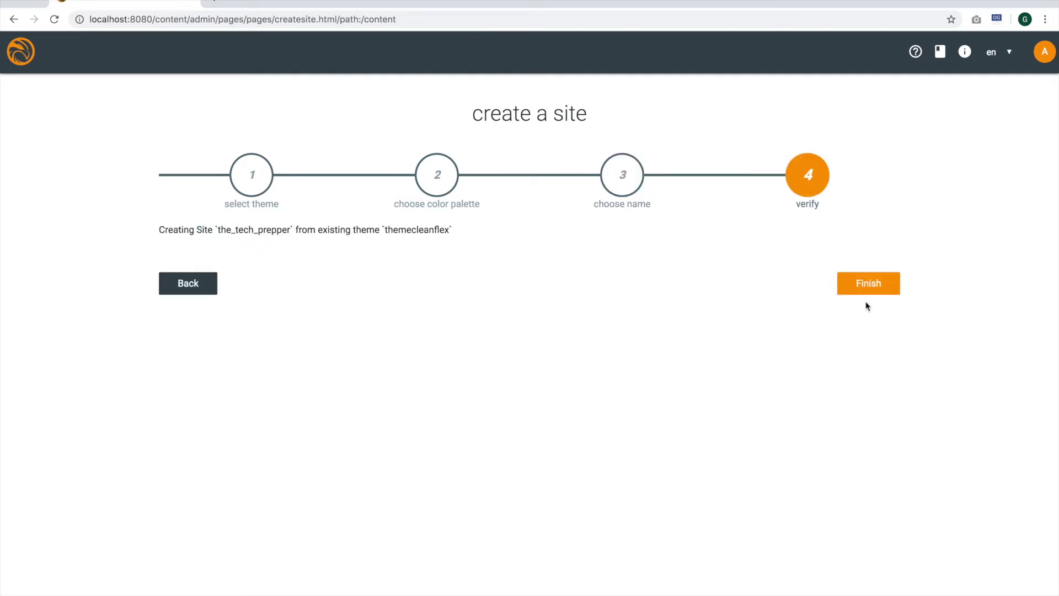
{"action": "left_click", "coordinate": [868, 284]}
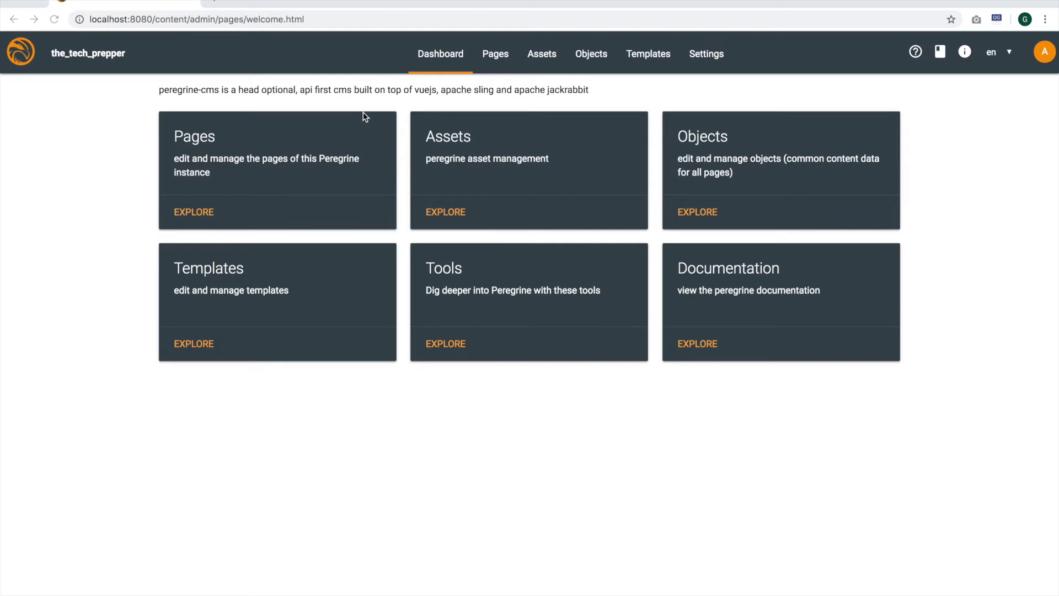
Browse the Templates and Settings sections, then show the_tech_prepper's Pages list
{"action": "left_click", "coordinate": [660, 61]}
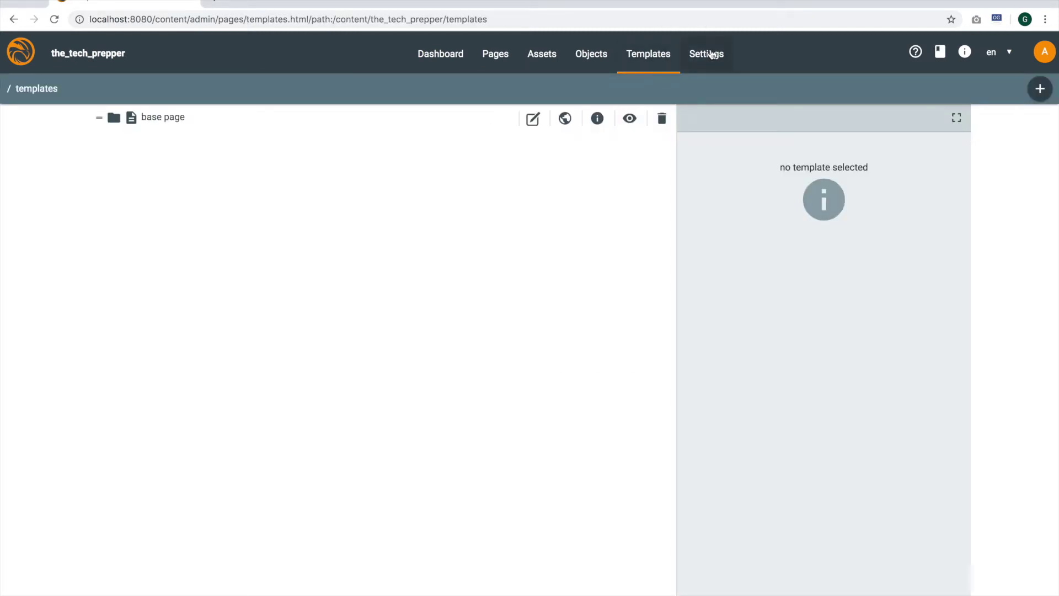
{"action": "left_click", "coordinate": [712, 54]}
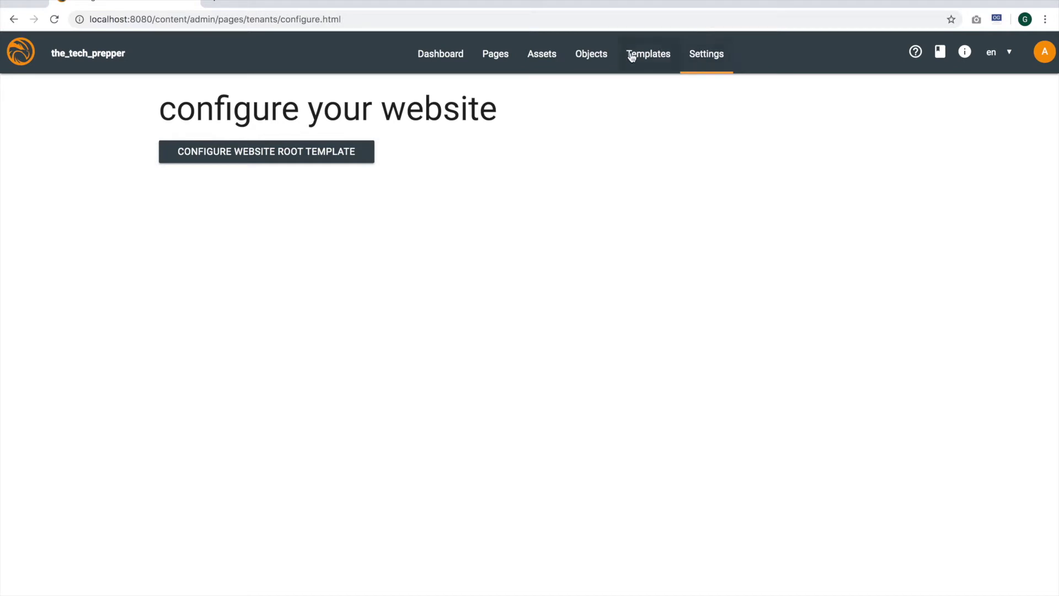
{"action": "left_click", "coordinate": [497, 59]}
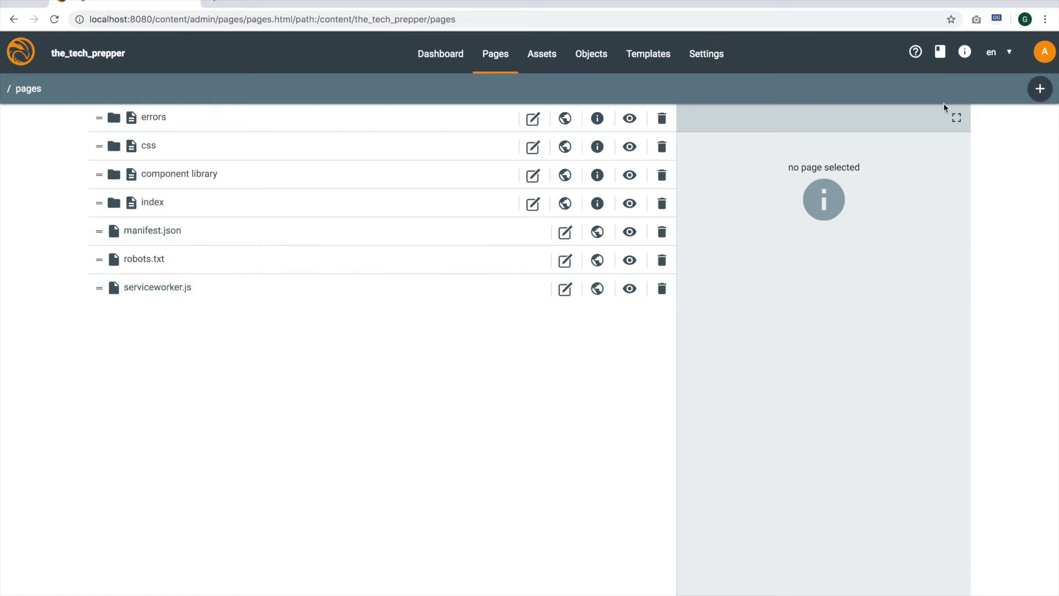
Create the page 'Tech Mornings Episode 2 Installing Peregrine CMS with percli' from the root template
{"action": "left_click", "coordinate": [1039, 89]}
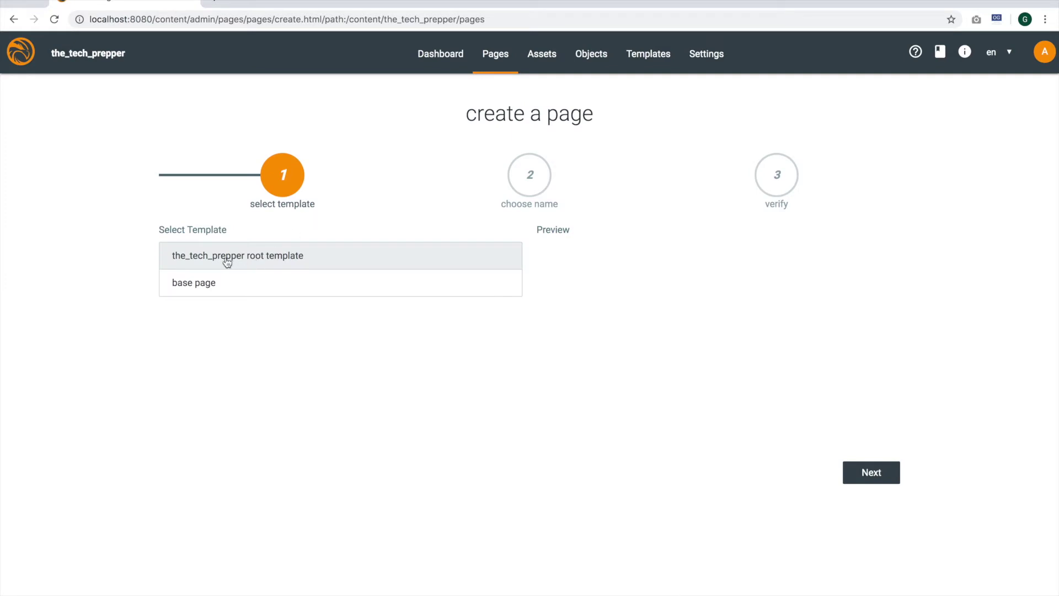
{"action": "left_click", "coordinate": [872, 475]}
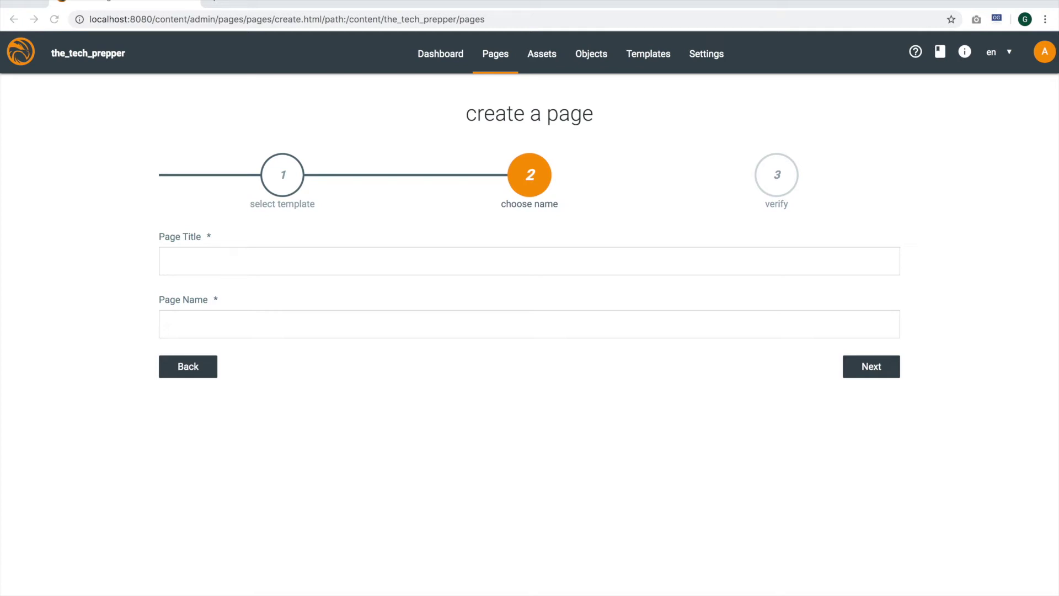
{"action": "left_click", "coordinate": [195, 263]}
{"action": "type", "text": "Tech Mornings Episode 2 Installing Peregrine CMS with percli"}
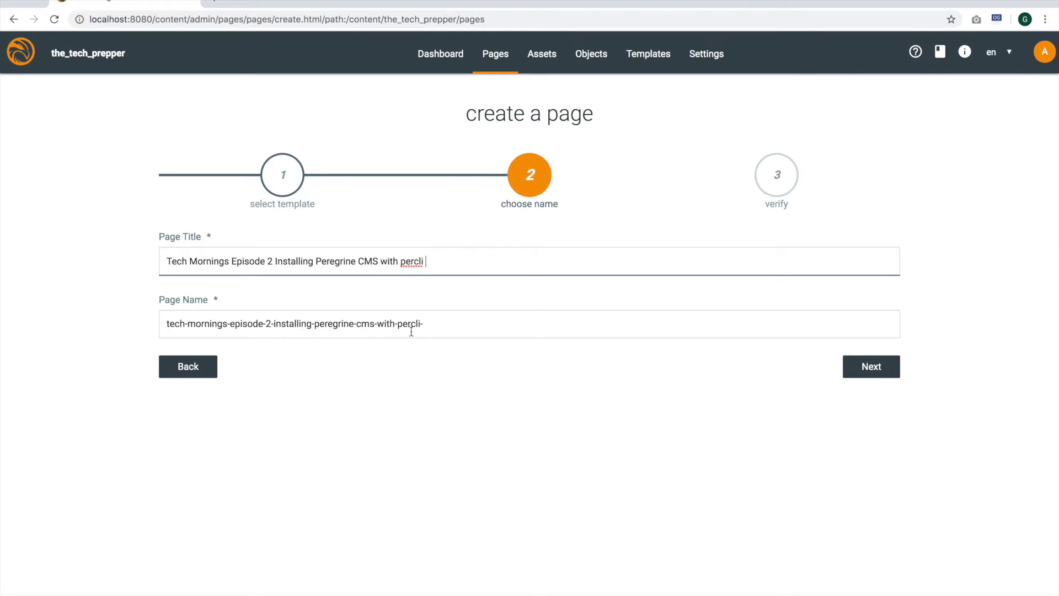
{"action": "left_click", "coordinate": [434, 324]}
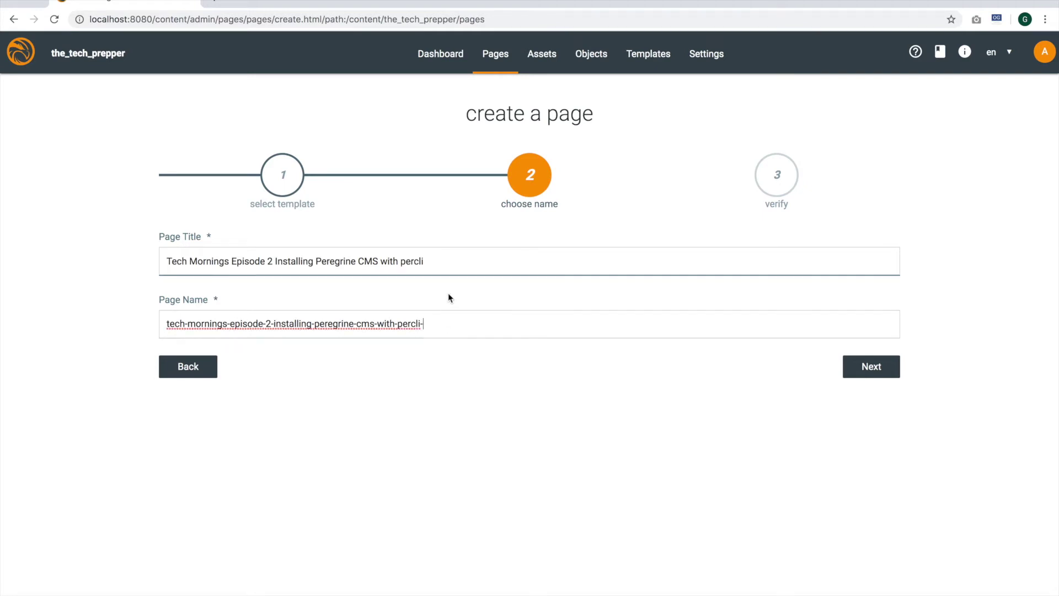
{"action": "left_click", "coordinate": [438, 259]}
{"action": "key", "text": "BackSpace"}
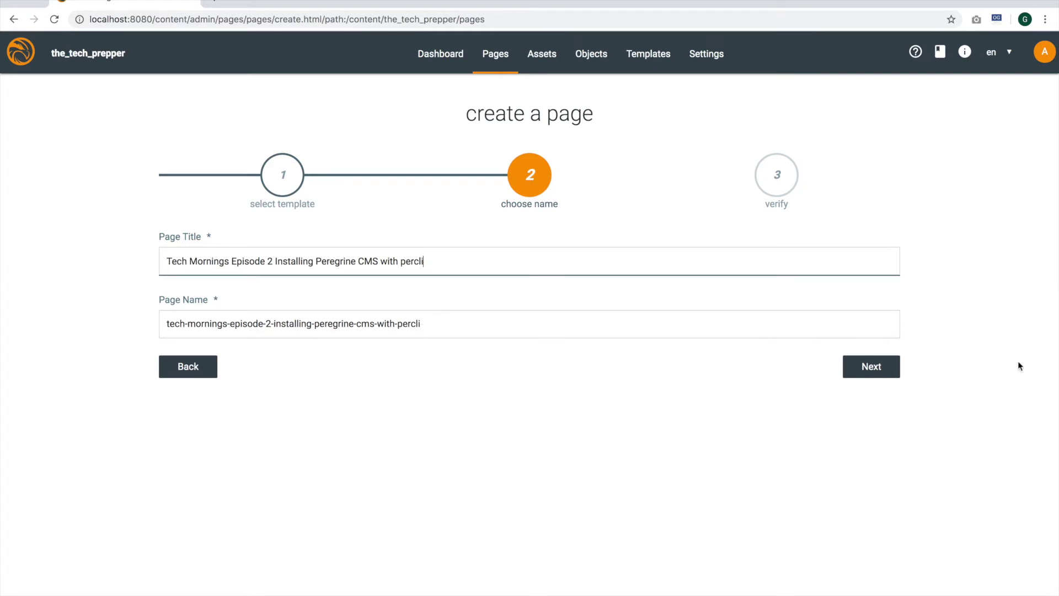
{"action": "left_click", "coordinate": [886, 368]}
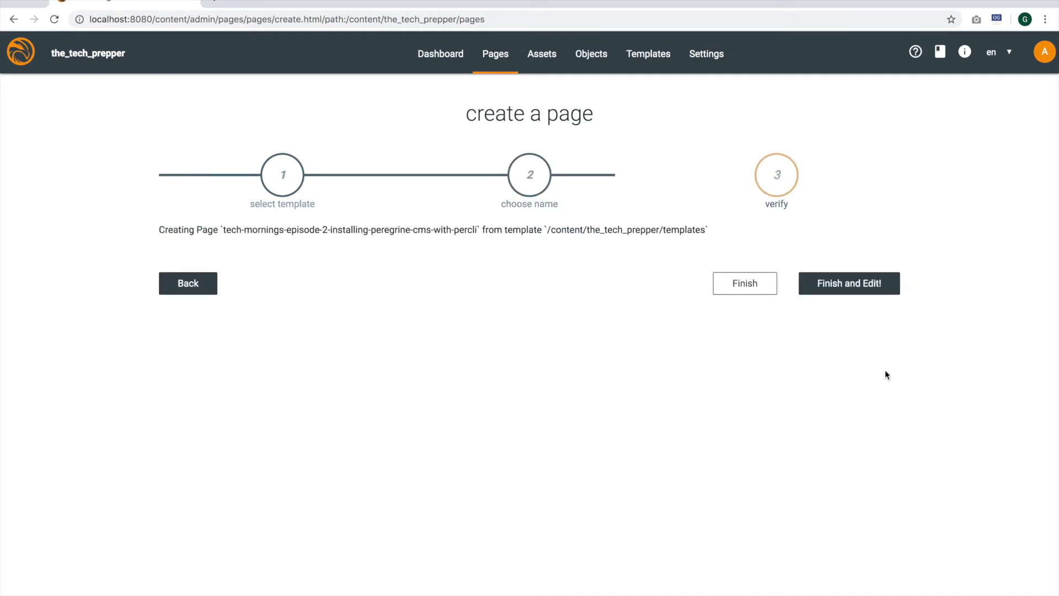
{"action": "left_click", "coordinate": [875, 291]}
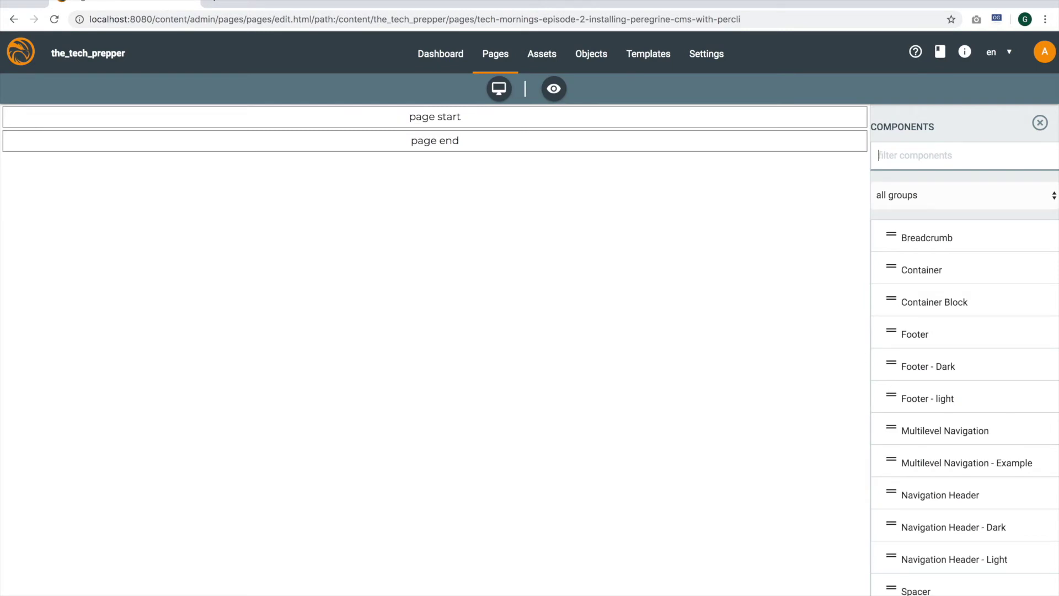
Add a Text - Heading 1 block and paste the episode title over its text
{"action": "scroll", "coordinate": [969, 325], "scroll_direction": "down", "scroll_amount": 20}
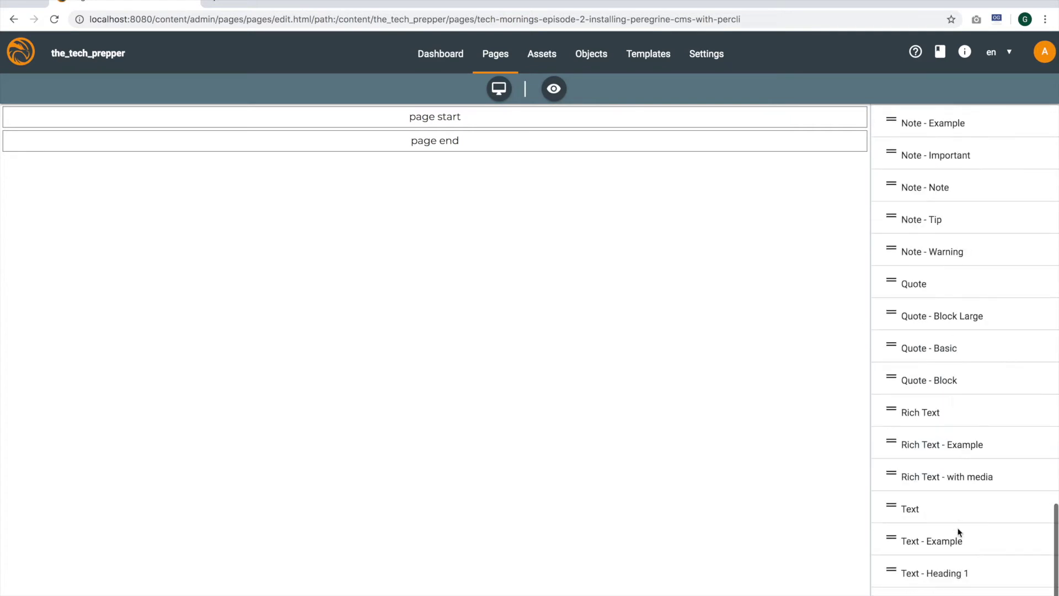
{"action": "left_click_drag", "start_coordinate": [948, 572], "coordinate": [444, 125]}
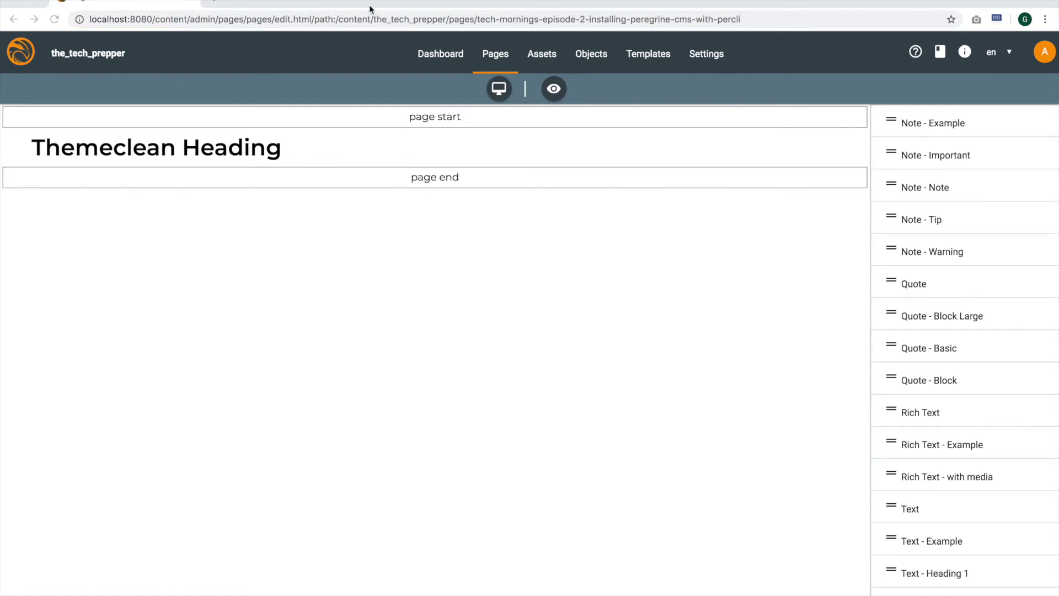
{"action": "left_click", "coordinate": [655, 153]}
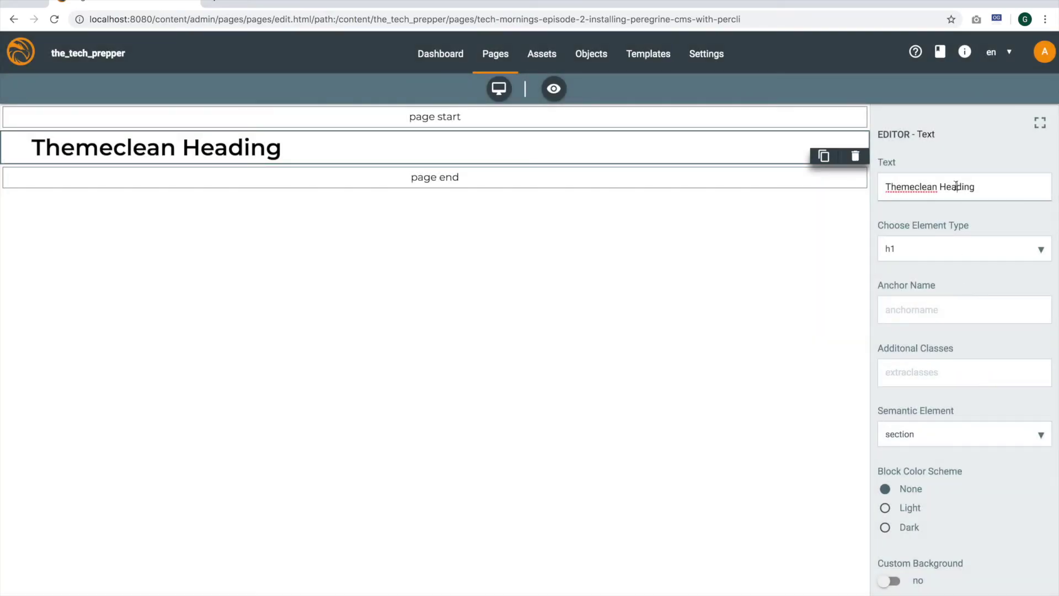
{"action": "triple_click", "coordinate": [956, 185]}
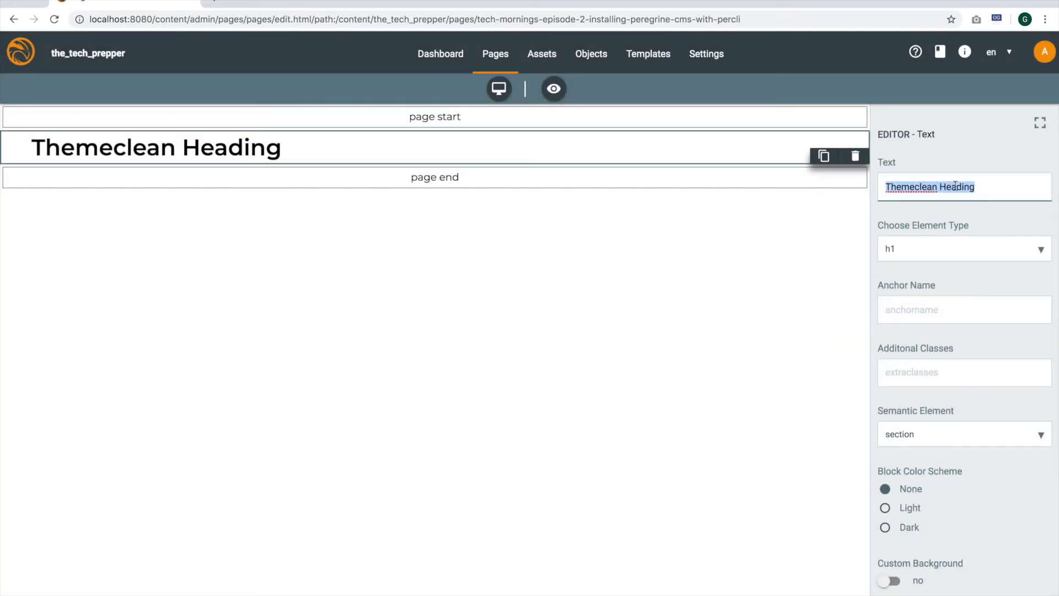
{"action": "key", "text": "ctrl+v"}
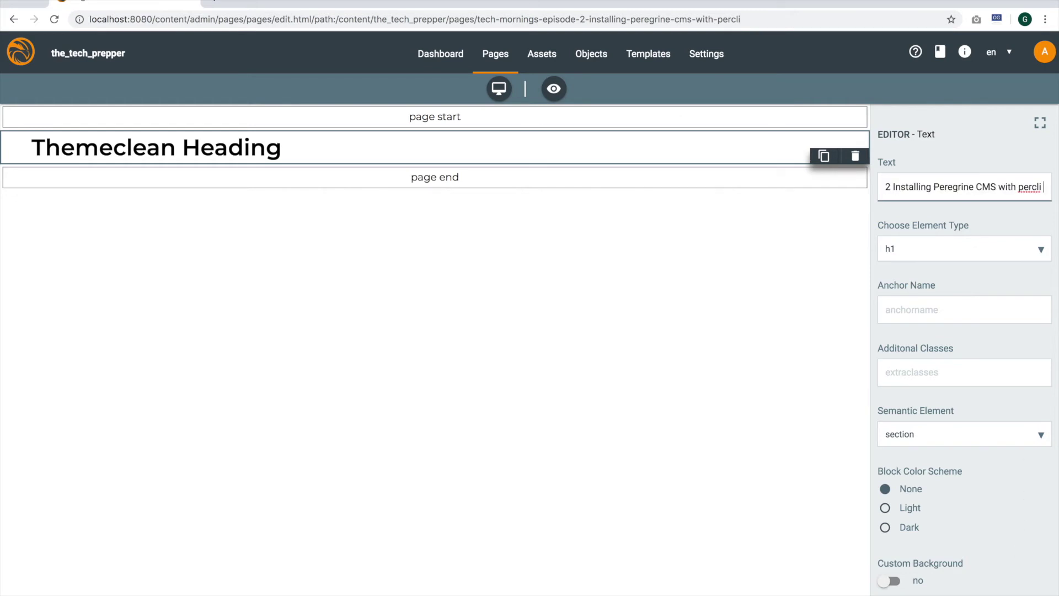
{"action": "key", "text": "Return"}
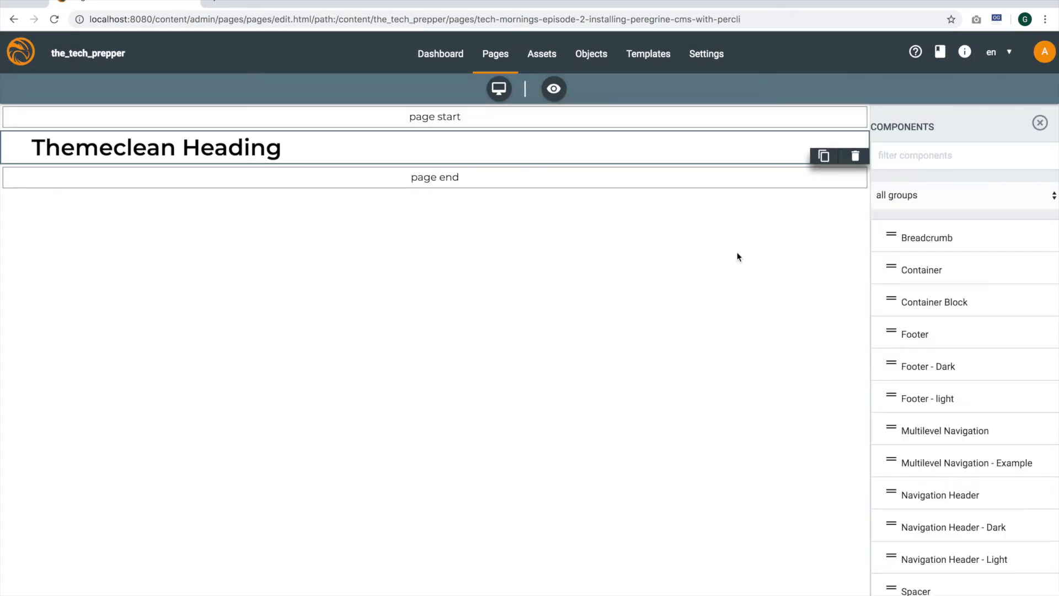
Paste the episode title into the heading again and deselect it so it saves
{"action": "left_click", "coordinate": [237, 148]}
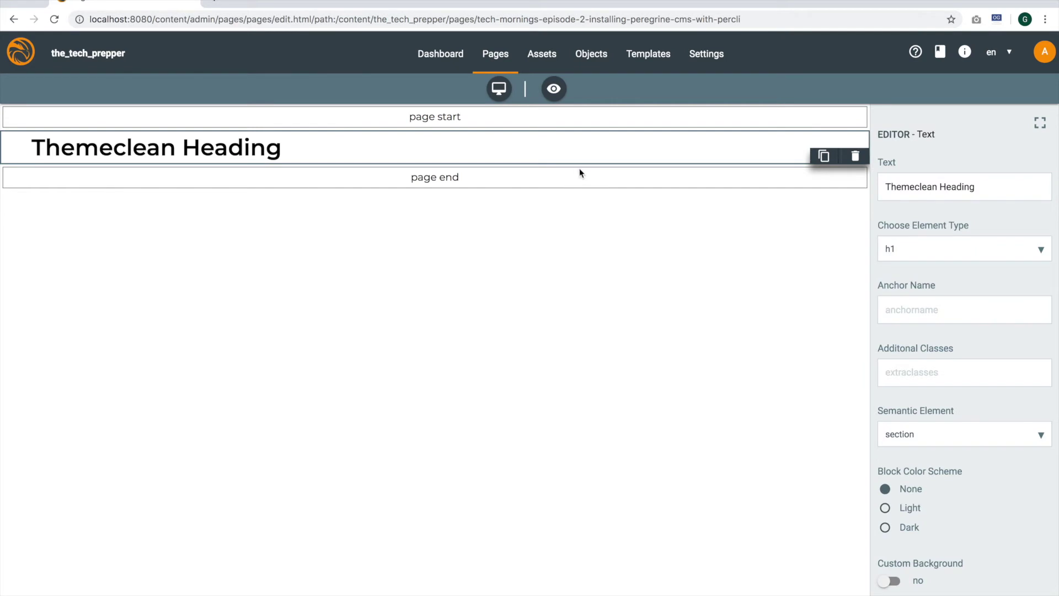
{"action": "triple_click", "coordinate": [929, 188]}
{"action": "type", "text": "Tech Mornings Episode 2 Installing Peregrine CMS with percli"}
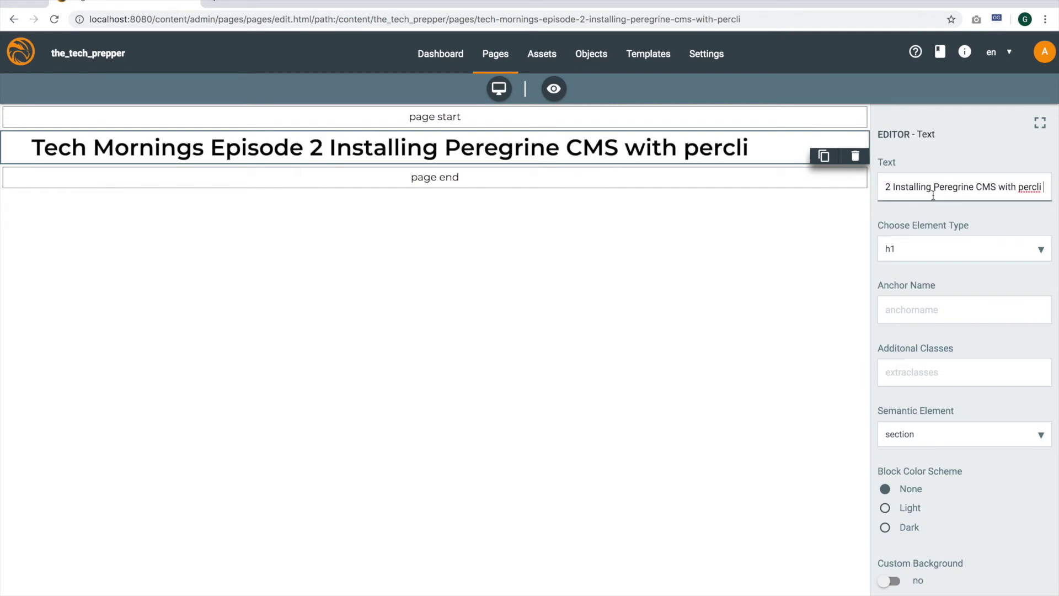
{"action": "left_click", "coordinate": [549, 395]}
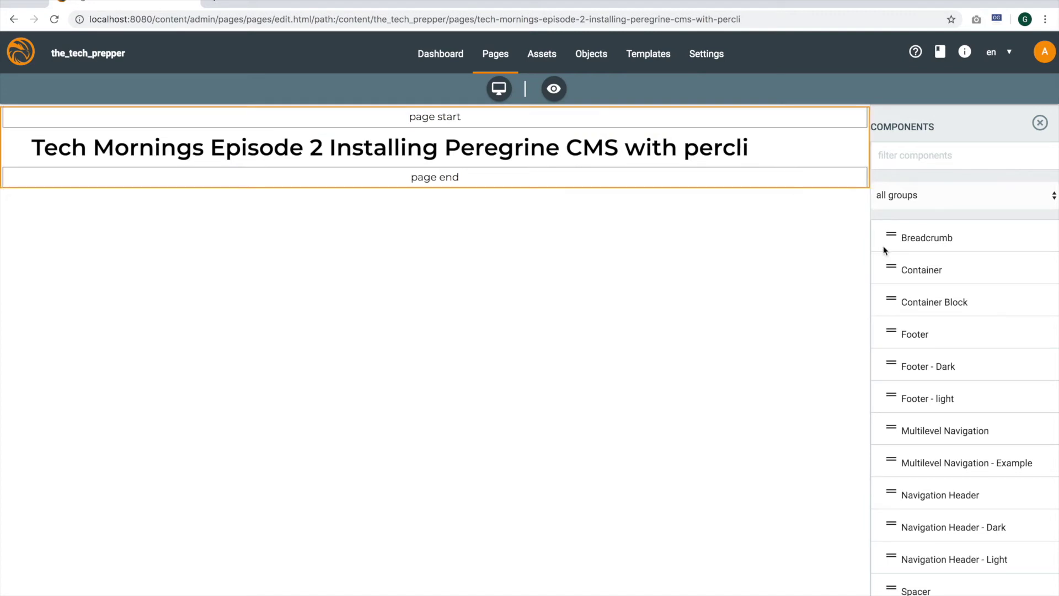
Drop a Rich Text block under the heading and open its Text Block editor at full width
{"action": "scroll", "coordinate": [976, 359], "scroll_direction": "down", "scroll_amount": 15}
{"action": "scroll", "coordinate": [971, 361], "scroll_direction": "down", "scroll_amount": 12}
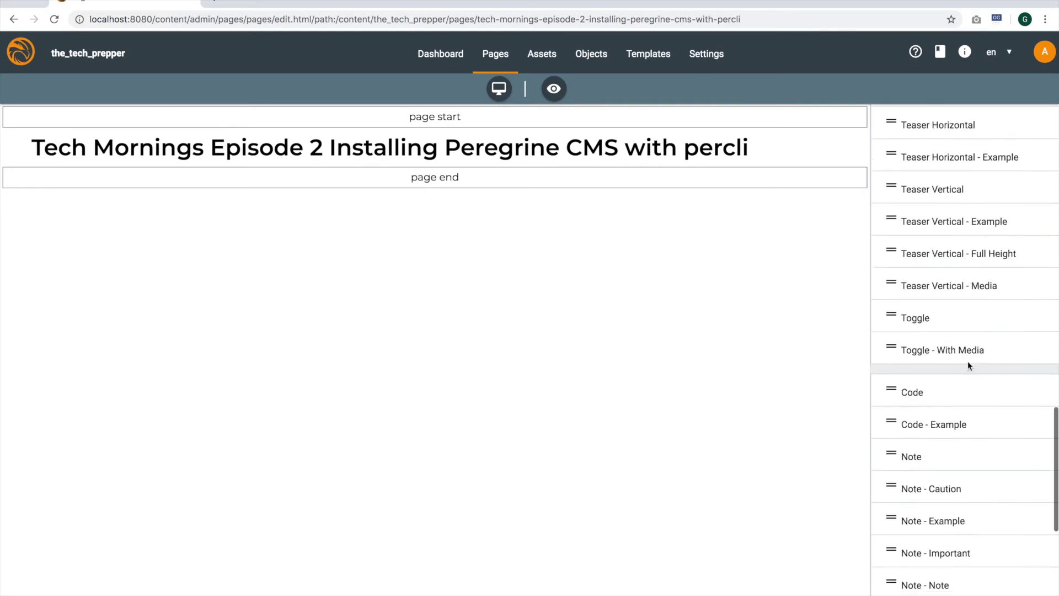
{"action": "scroll", "coordinate": [971, 375], "scroll_direction": "down", "scroll_amount": 1}
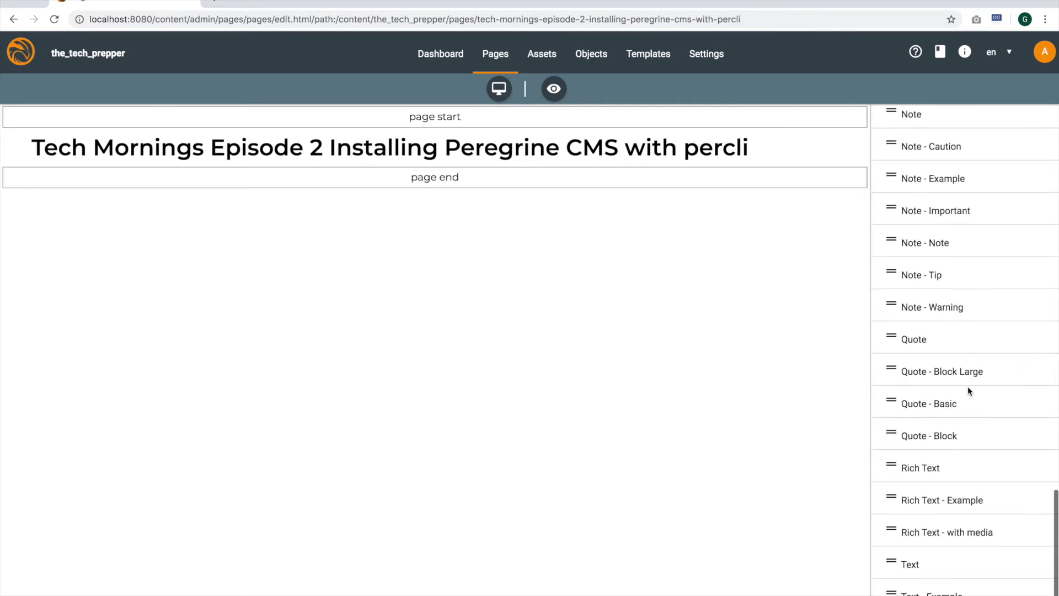
{"action": "left_click_drag", "start_coordinate": [894, 467], "coordinate": [227, 157]}
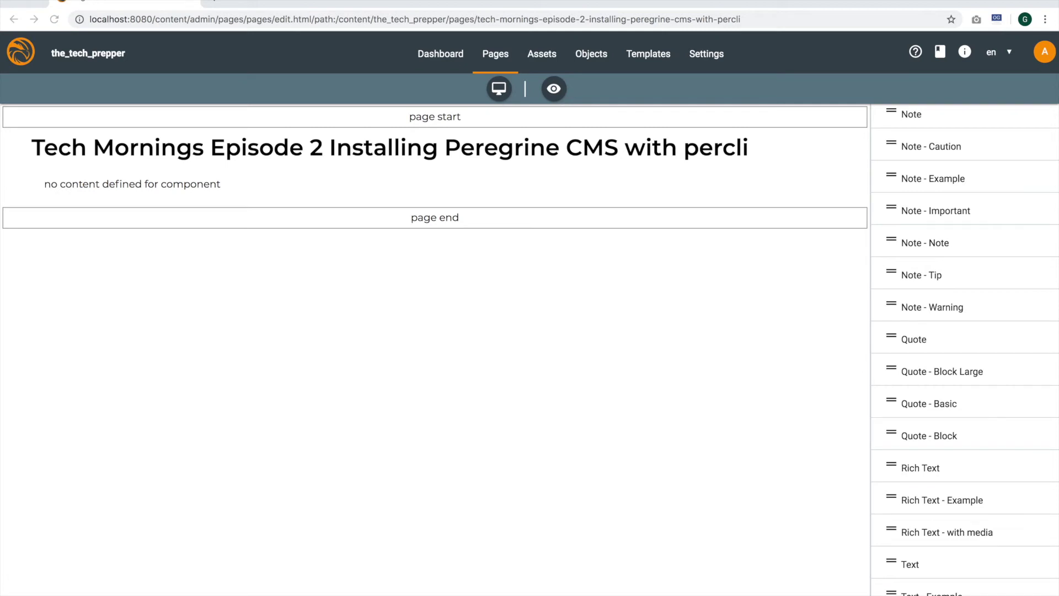
{"action": "left_click", "coordinate": [239, 184]}
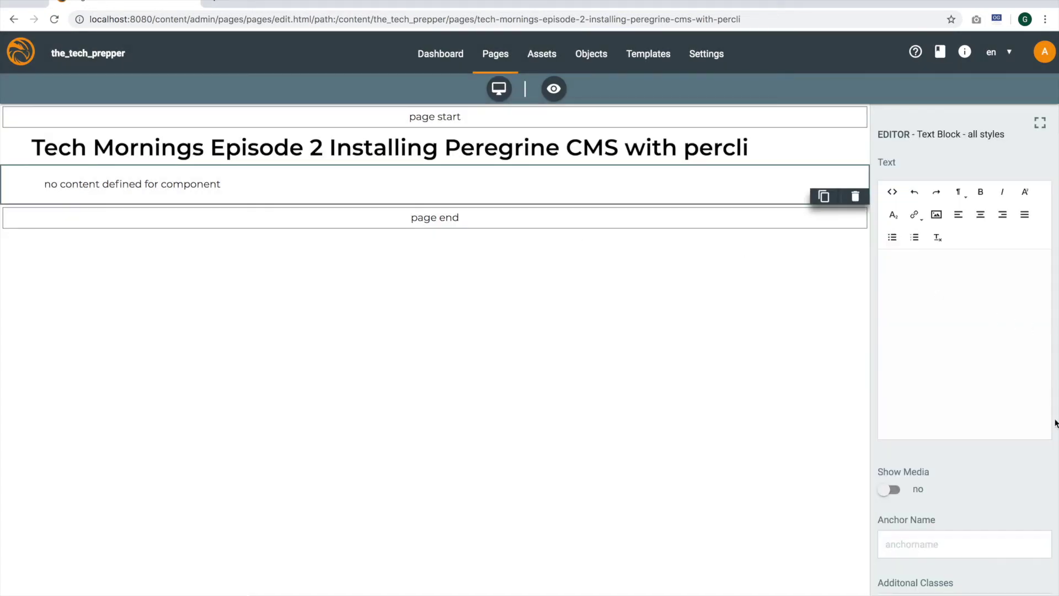
{"action": "left_click", "coordinate": [1040, 124]}
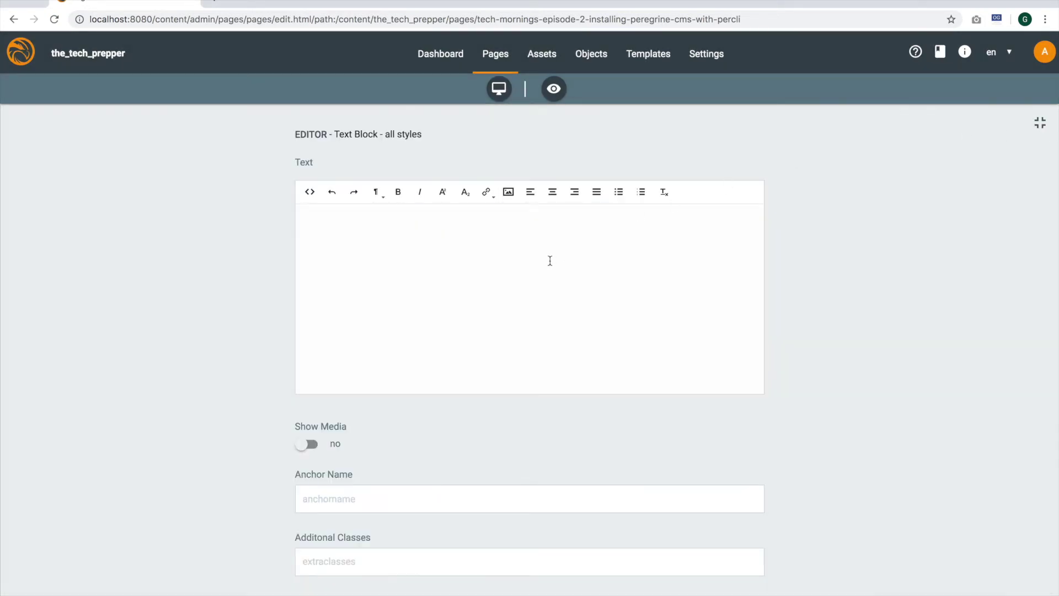
Paste the intro paragraph and four-link Links list, correct it to 'themeclean-flex', and close the editor
{"action": "type", "text": "A new, short series on building thetechprepper.com website from scratch. In this video, we will install Peregrine CMS using percli. We'll also create a sample page using themecleanflex components. Links The Tech Prepper YouTube channel The new The Tech Prepper companion site Peregrine CMS Peregrine CMS GitHub"}
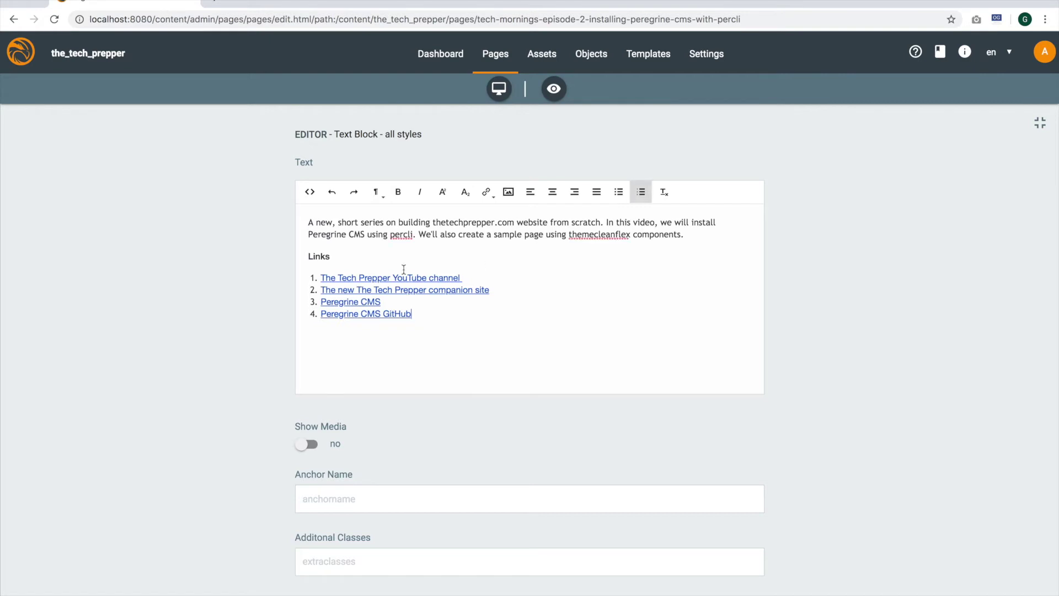
{"action": "left_click", "coordinate": [616, 234]}
{"action": "type", "text": "-"}
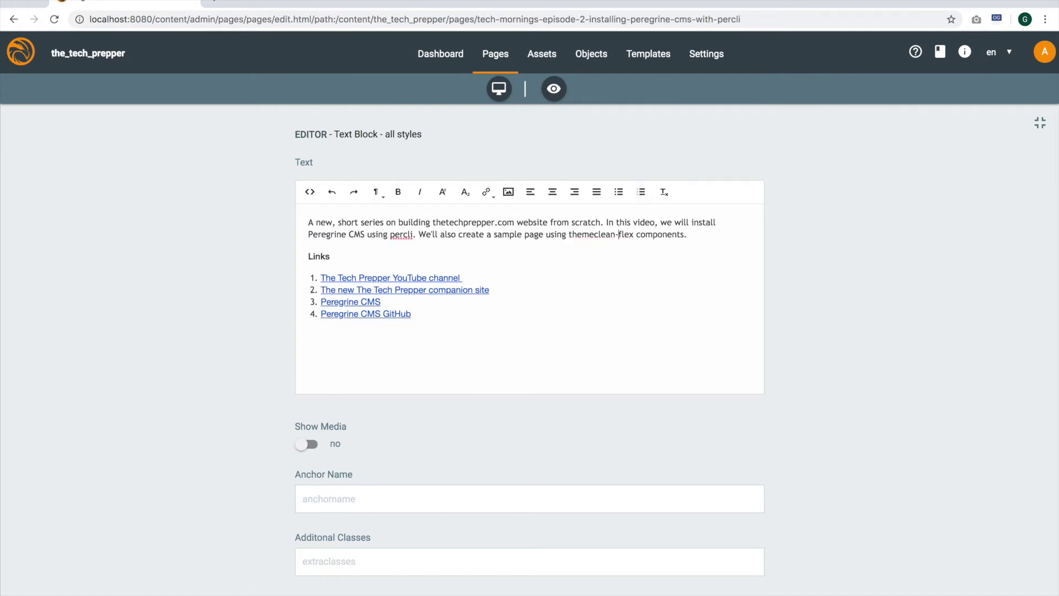
{"action": "scroll", "coordinate": [603, 260], "scroll_direction": "down", "scroll_amount": 5}
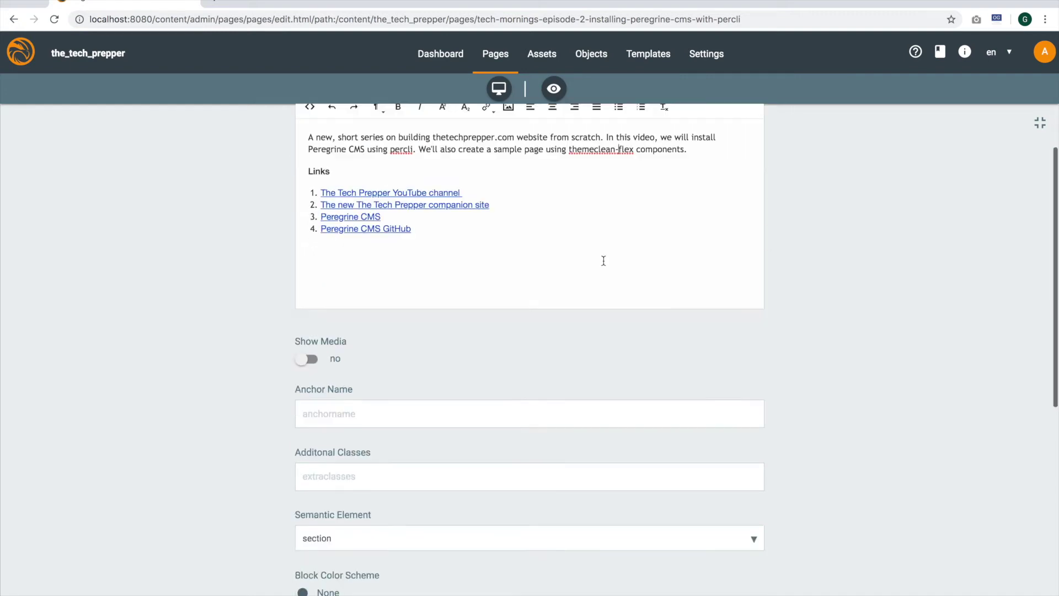
{"action": "scroll", "coordinate": [821, 338], "scroll_direction": "down", "scroll_amount": 5}
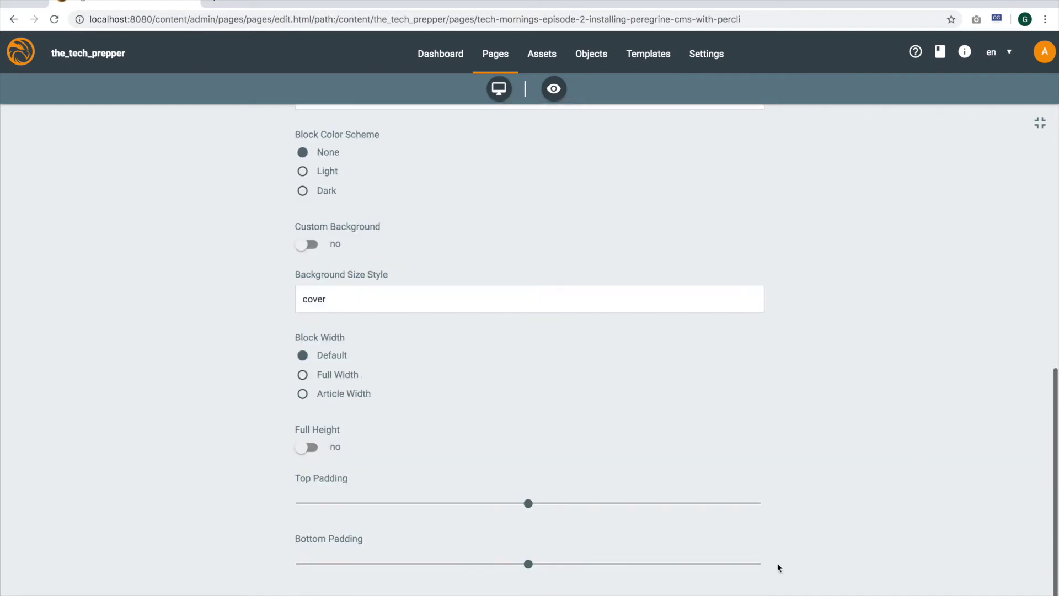
{"action": "left_click", "coordinate": [1040, 122]}
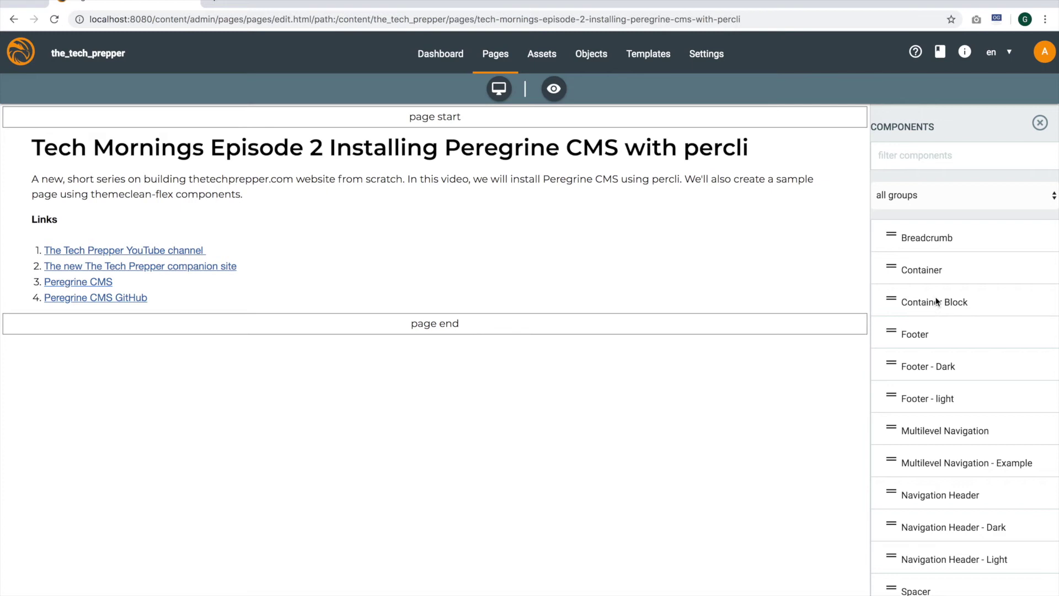
Drop a Container Block below the Links list, above the page end
{"action": "left_click_drag", "start_coordinate": [938, 302], "coordinate": [392, 309]}
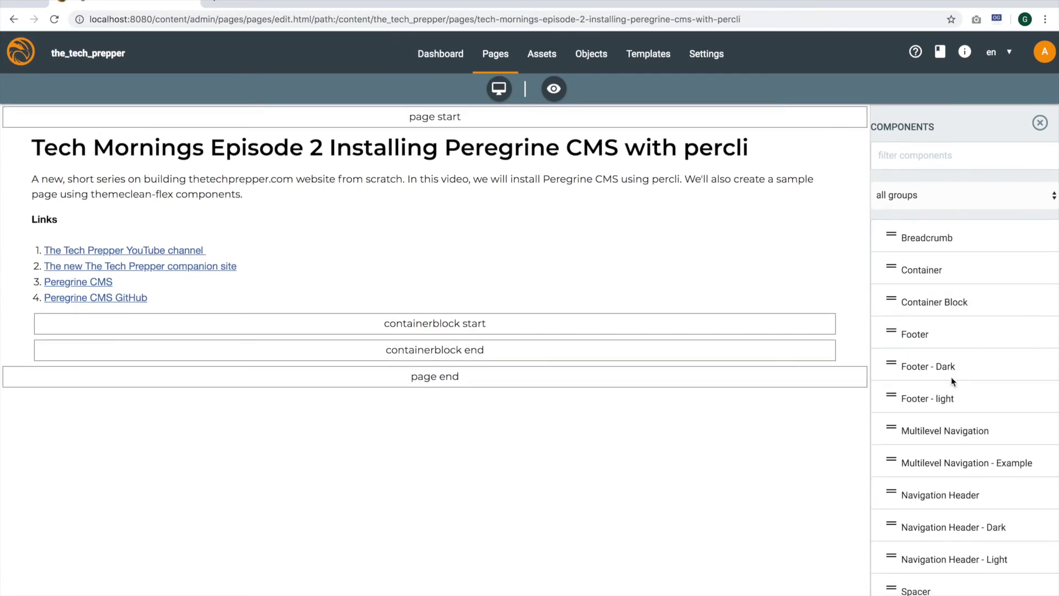
Nest a Container component inside the new Container Block
{"action": "scroll", "coordinate": [955, 396], "scroll_direction": "down", "scroll_amount": 8}
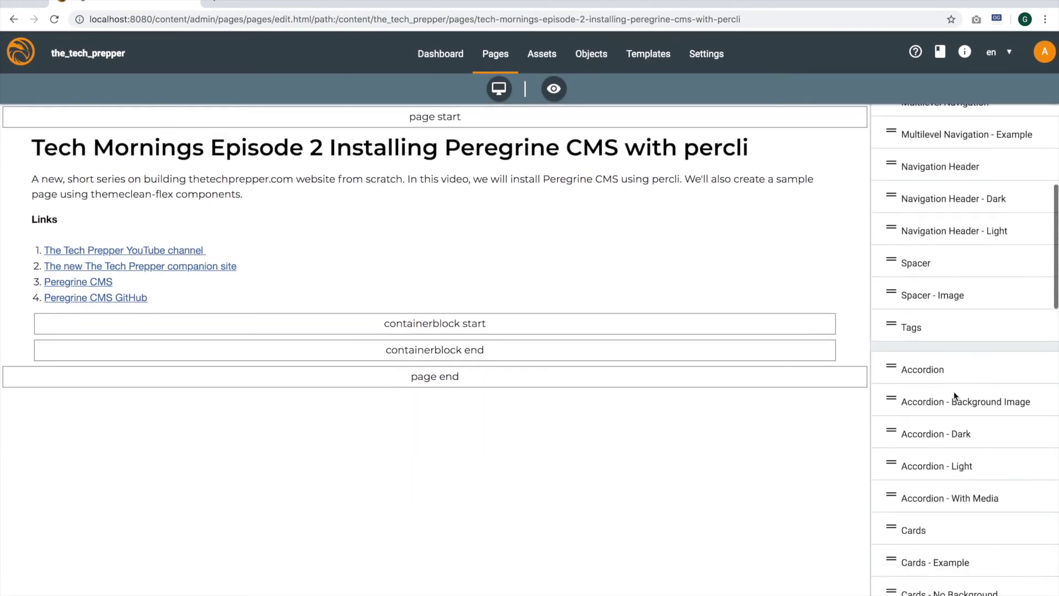
{"action": "scroll", "coordinate": [955, 390], "scroll_direction": "up", "scroll_amount": 8}
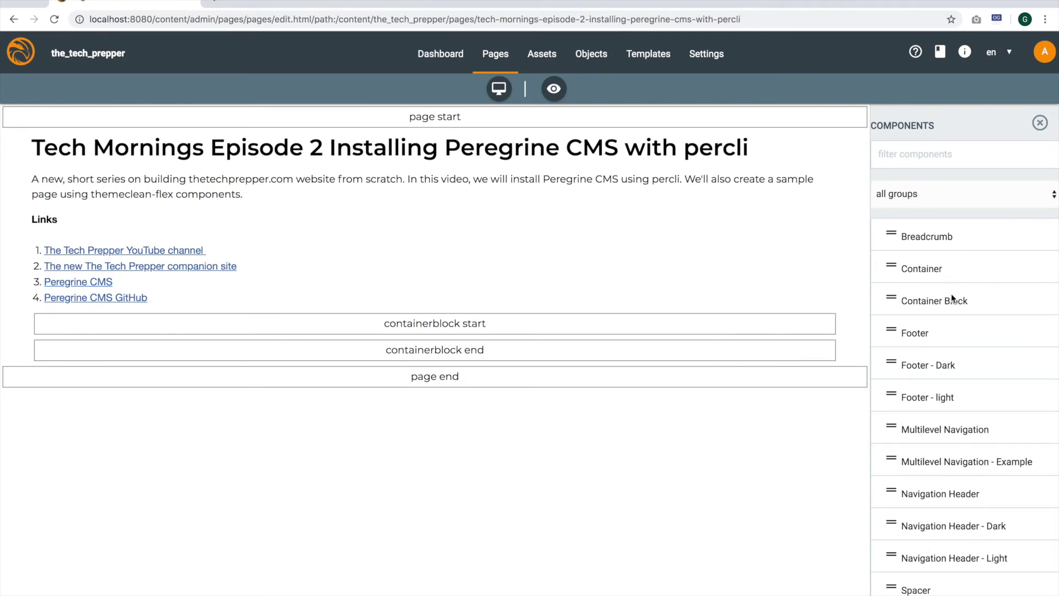
{"action": "left_click_drag", "start_coordinate": [936, 275], "coordinate": [153, 342]}
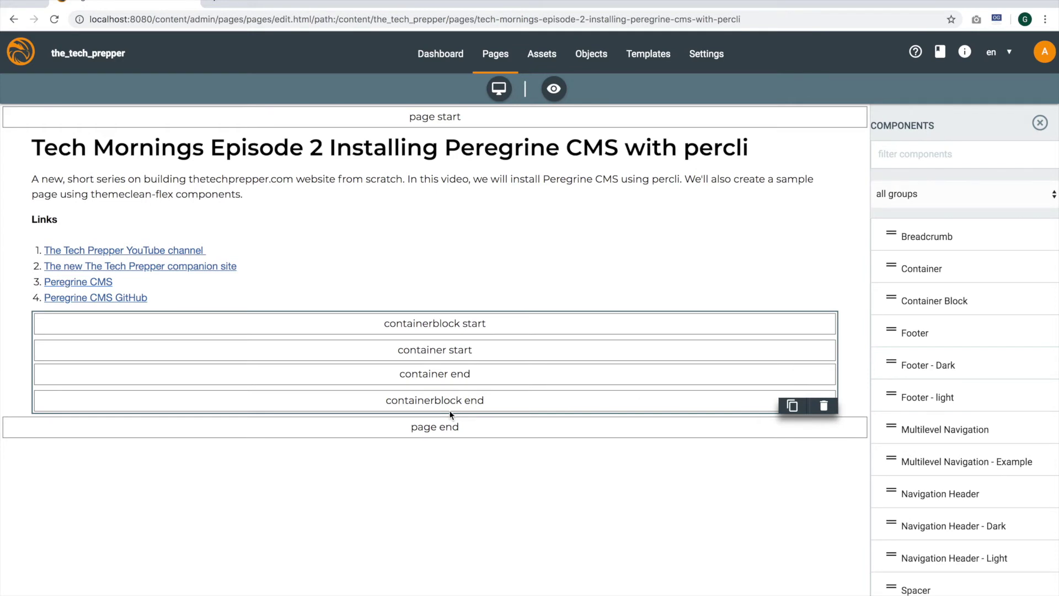
Give the first container a custom, narrower column span and add a second Container beside it
{"action": "left_click", "coordinate": [436, 349]}
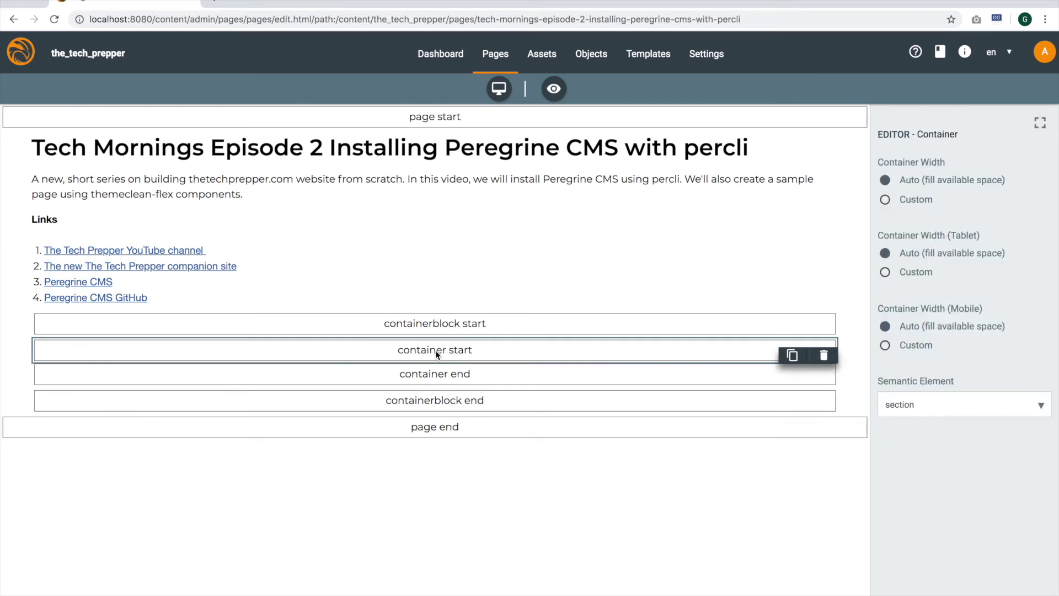
{"action": "left_click", "coordinate": [901, 209]}
{"action": "left_click_drag", "start_coordinate": [1044, 261], "coordinate": [958, 266]}
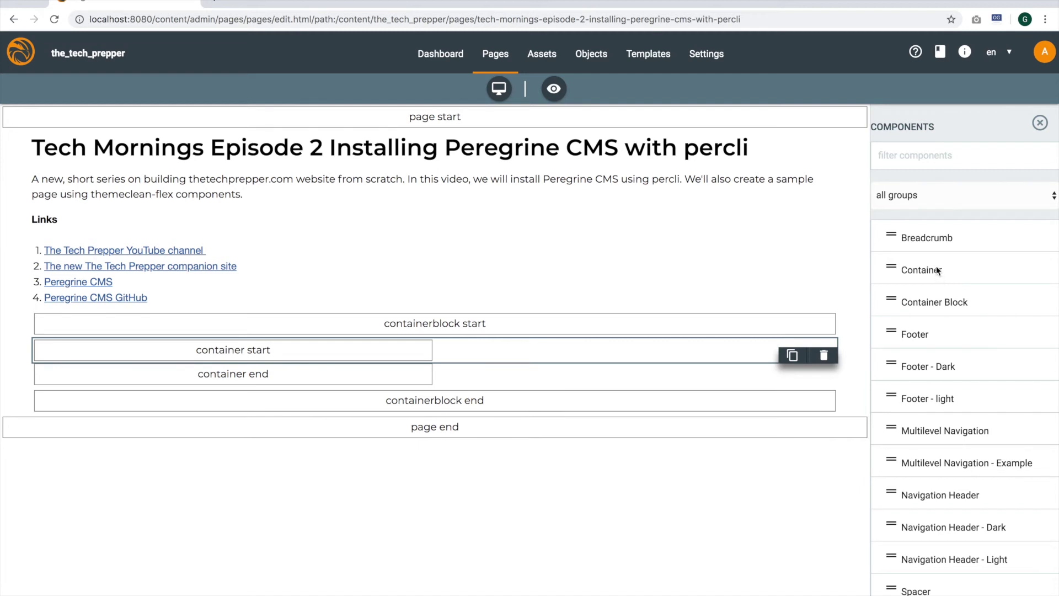
{"action": "left_click_drag", "start_coordinate": [937, 268], "coordinate": [538, 388]}
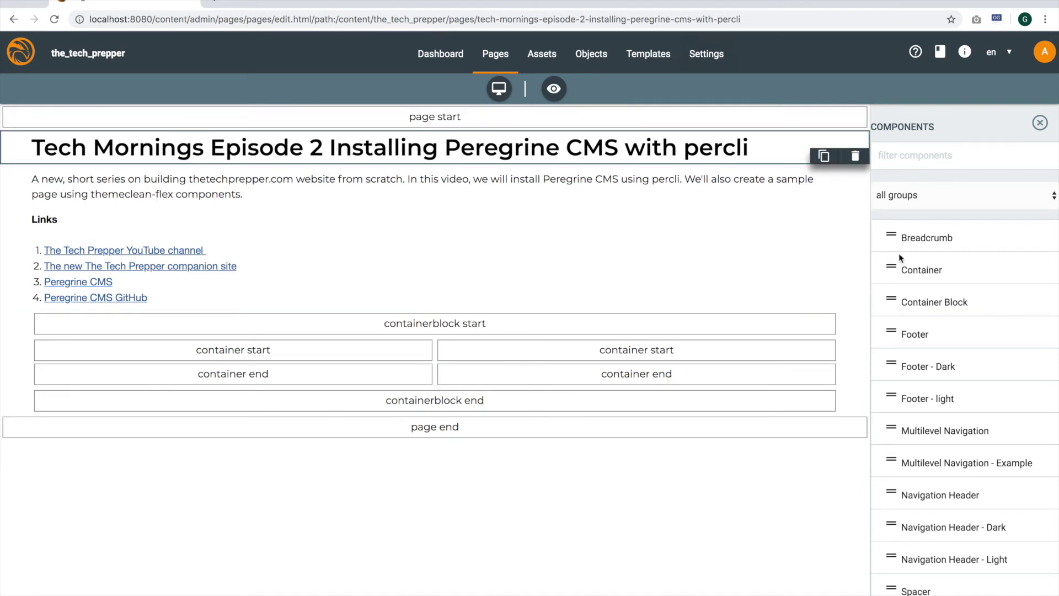
Embed the 'Sailing The Bahamas in 4K!' YouTube video in the left column with alt text 'Sailing Video'
{"action": "scroll", "coordinate": [958, 378], "scroll_direction": "down", "scroll_amount": 3}
{"action": "scroll", "coordinate": [959, 380], "scroll_direction": "down", "scroll_amount": 8}
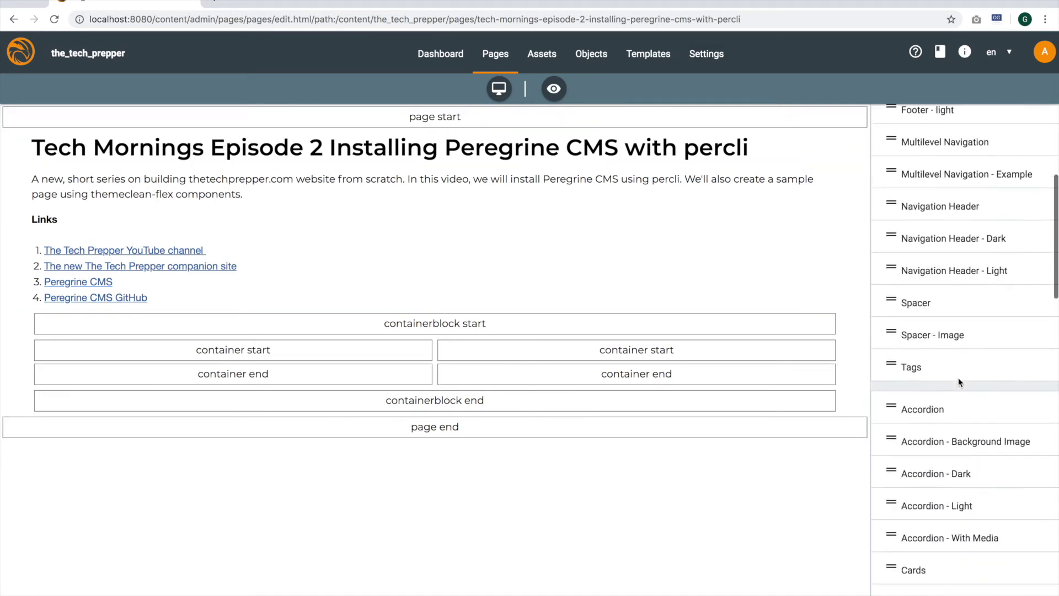
{"action": "left_click_drag", "start_coordinate": [951, 466], "coordinate": [254, 369]}
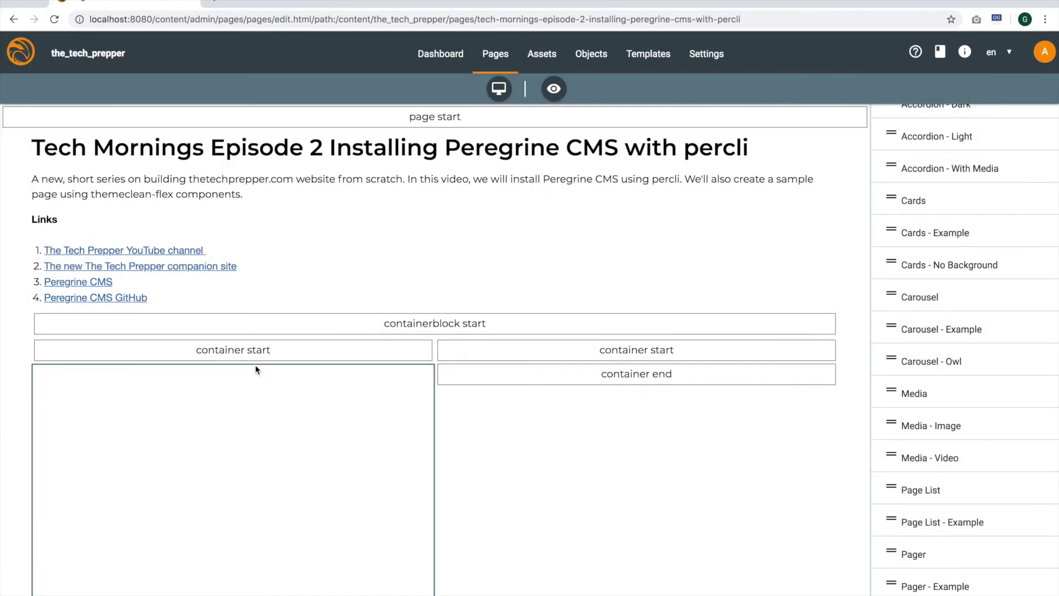
{"action": "scroll", "coordinate": [317, 421], "scroll_direction": "down", "scroll_amount": 1}
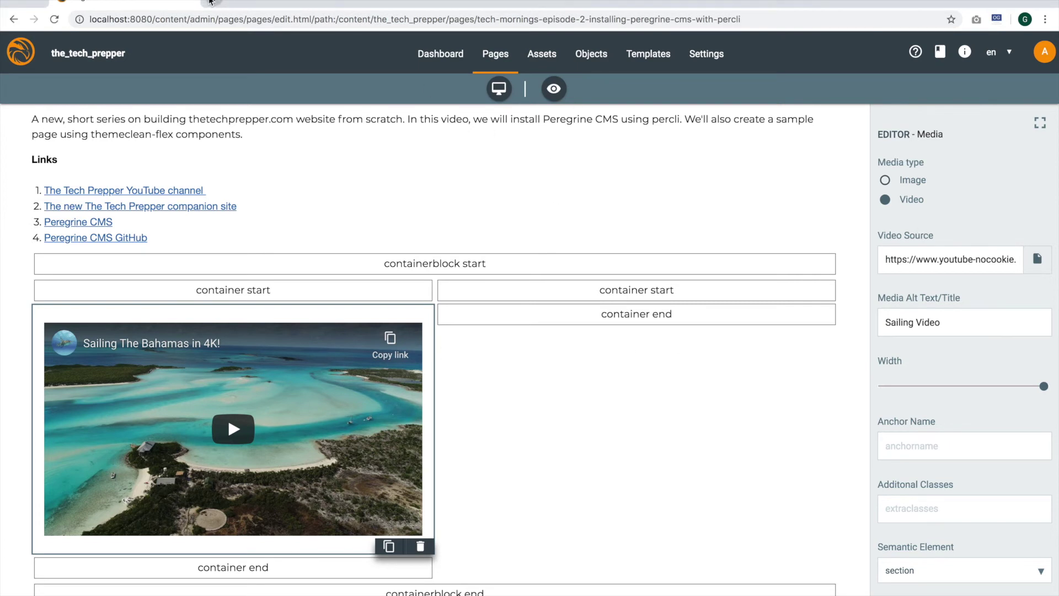
{"action": "left_click", "coordinate": [212, 2]}
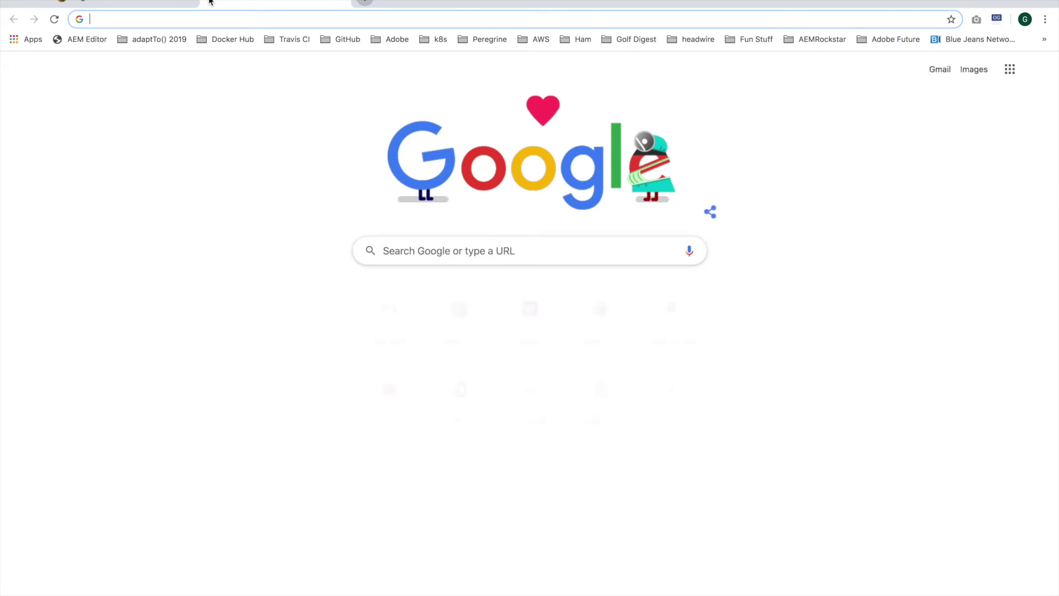
On YouTube, open your channel's Installing Peregrine CMS episode, copy its video ID, and return to the CMS tab
{"action": "type", "text": "you"}
{"action": "key", "text": "Return"}
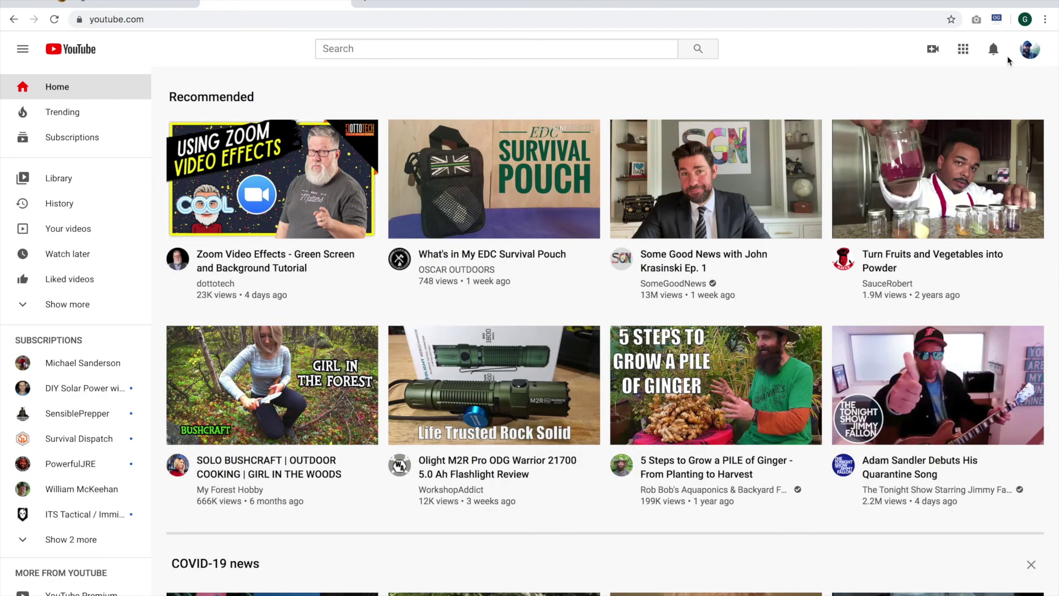
{"action": "left_click", "coordinate": [1036, 51]}
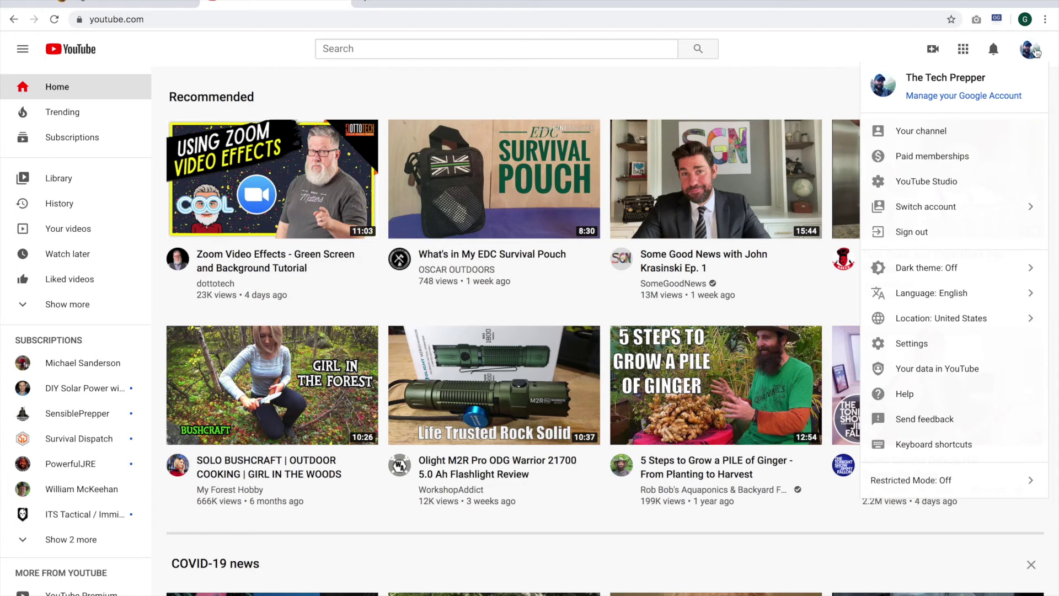
{"action": "left_click", "coordinate": [920, 133]}
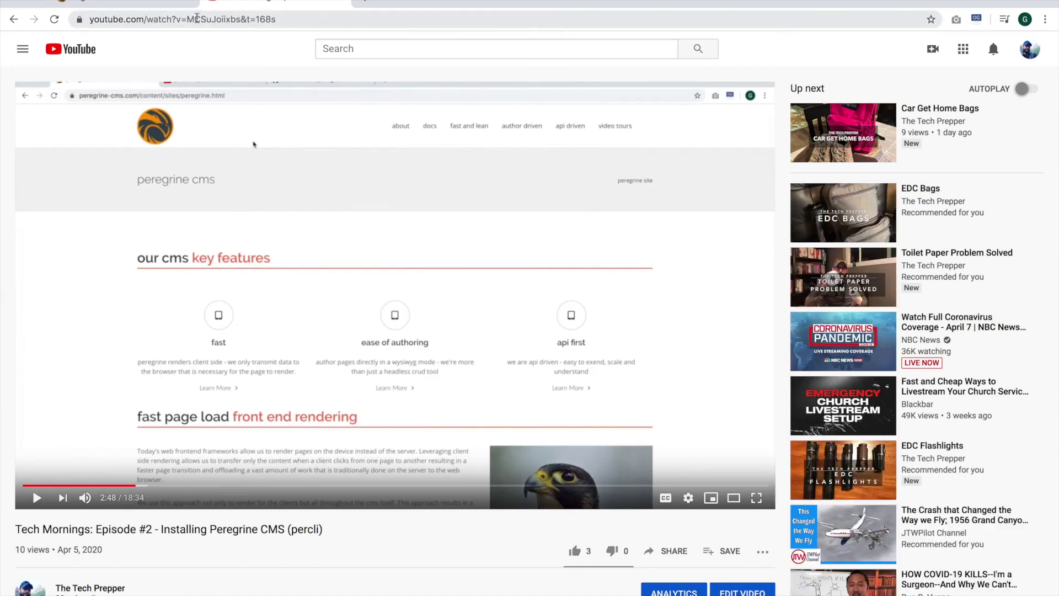
{"action": "left_click_drag", "start_coordinate": [187, 18], "coordinate": [240, 19]}
{"action": "key", "text": "ctrl+c"}
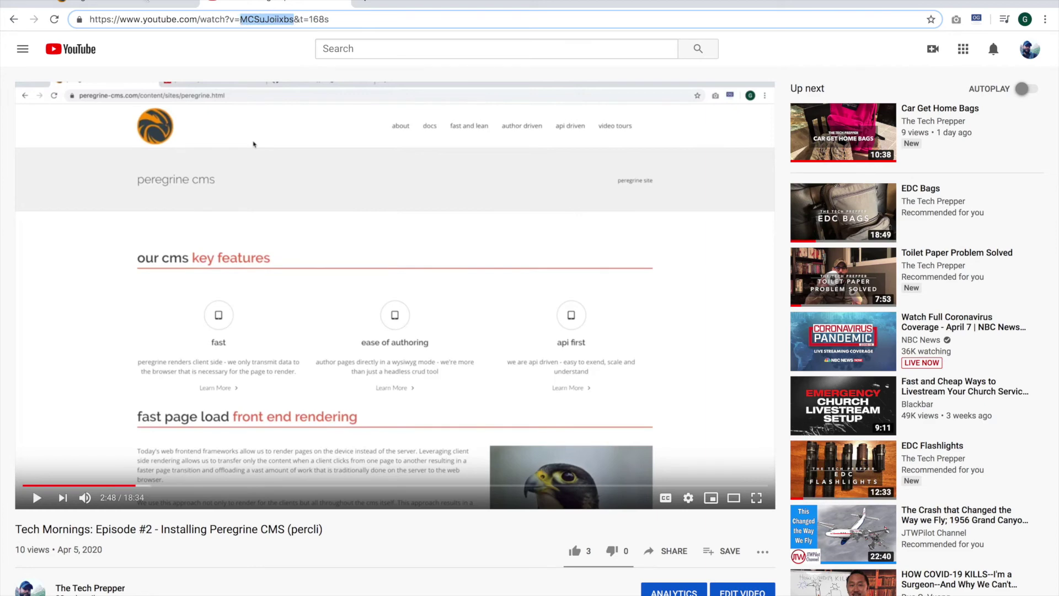
{"action": "key", "text": "ctrl+shift+Tab"}
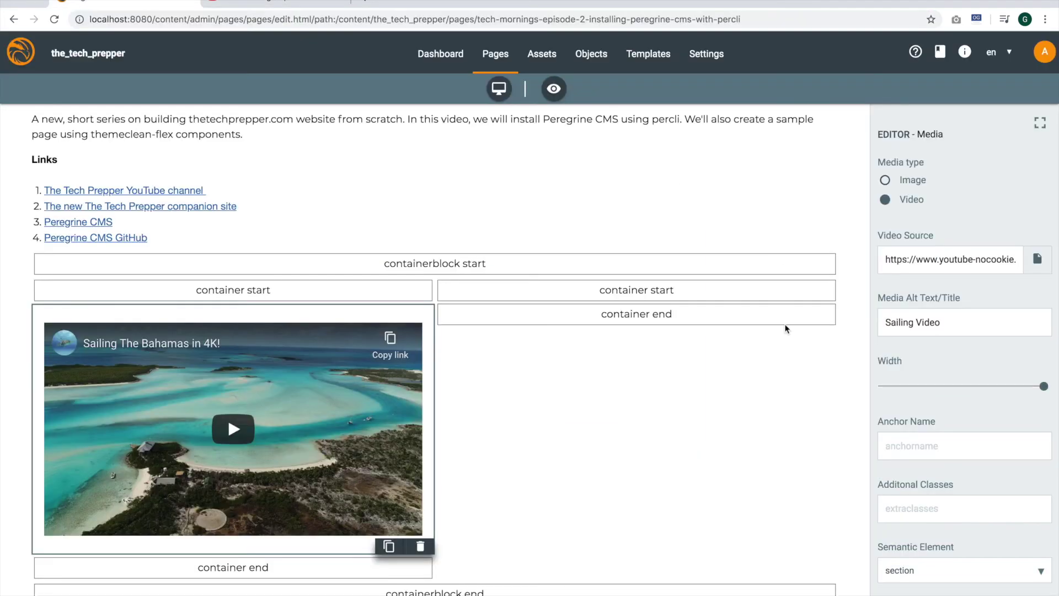
Replace the video source ID with MCSuJoiixbs to show the Installing Peregrine CMS with percli episode
{"action": "left_click", "coordinate": [966, 265]}
{"action": "key", "text": "End"}
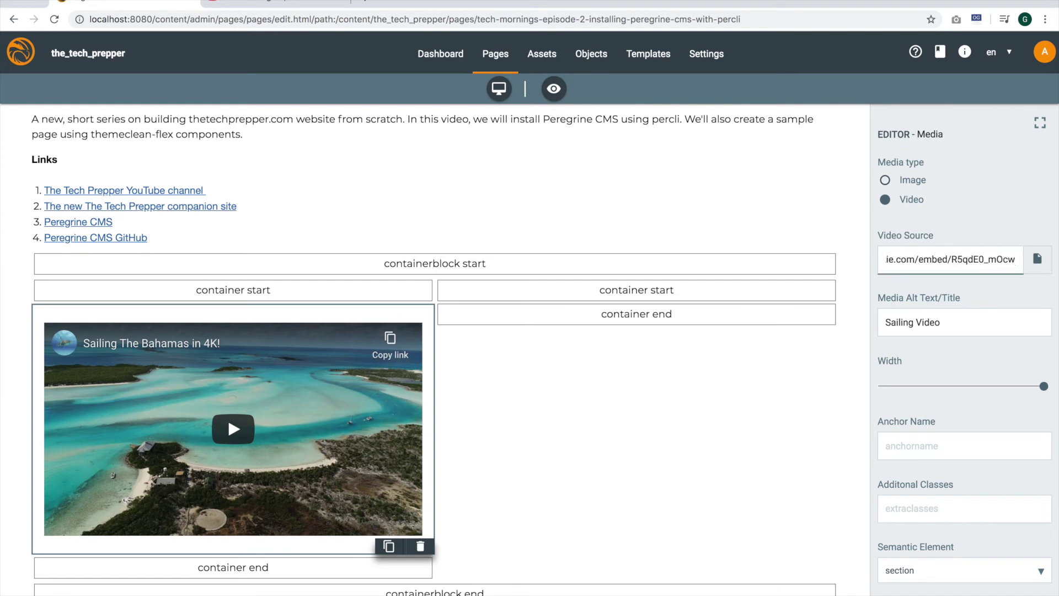
{"action": "key", "text": "Left"}
{"action": "key", "text": "Left"}
{"action": "key", "text": "Left"}
{"action": "key", "text": "Left"}
{"action": "key", "text": "Left"}
{"action": "key", "text": "Left"}
{"action": "key", "text": "Left"}
{"action": "key", "text": "Left"}
{"action": "key", "text": "Left"}
{"action": "key", "text": "Left"}
{"action": "key", "text": "Left"}
{"action": "key", "text": "Left"}
{"action": "key", "text": "Left"}
{"action": "key", "text": "Left"}
{"action": "key", "text": "Left"}
{"action": "key", "text": "Left"}
{"action": "key", "text": "Left"}
{"action": "key", "text": "Left"}
{"action": "key", "text": "Left"}
{"action": "key", "text": "Left"}
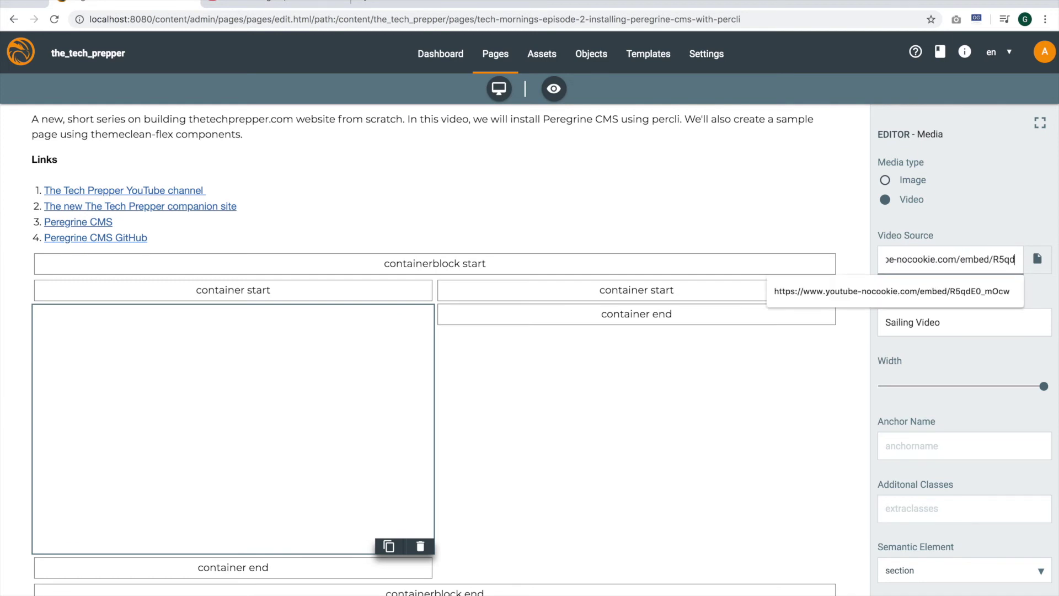
{"action": "key", "text": "BackSpace"}
{"action": "key", "text": "ctrl+v"}
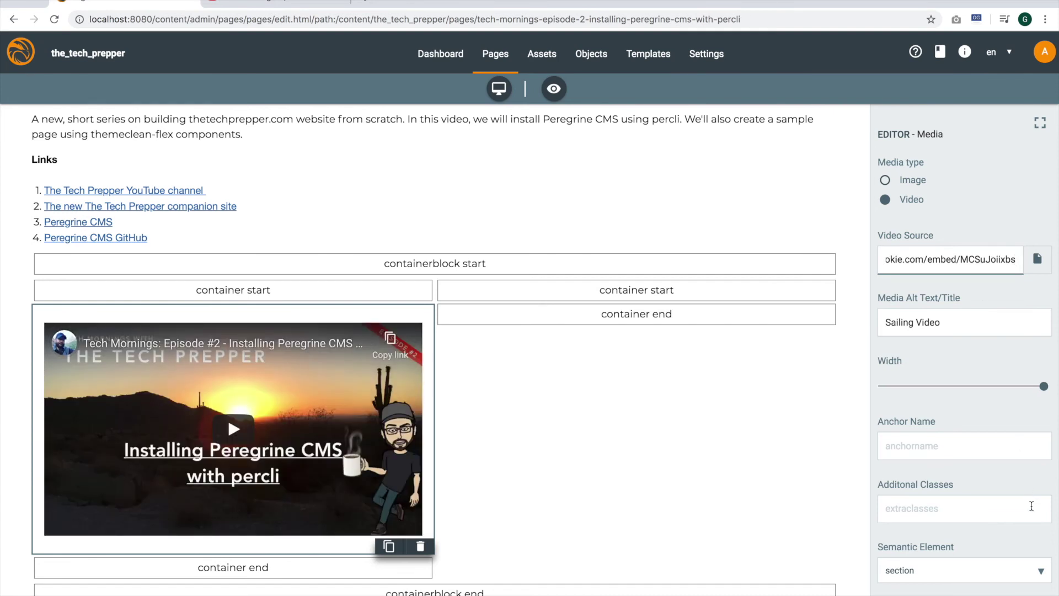
{"action": "key", "text": "Return"}
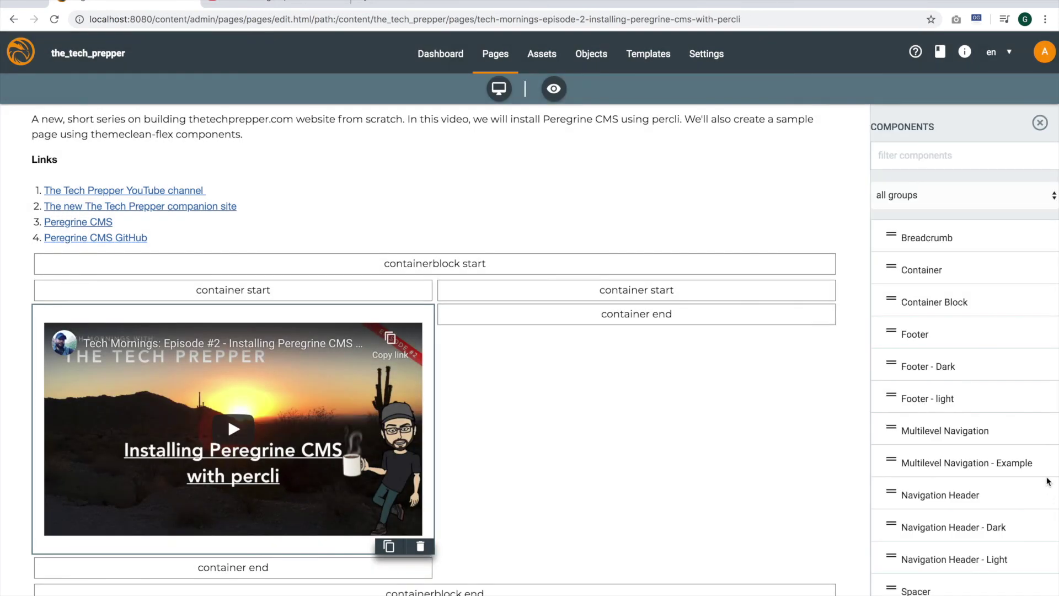
Add a Rich Text block to the right column
{"action": "scroll", "coordinate": [1037, 460], "scroll_direction": "down", "scroll_amount": 10}
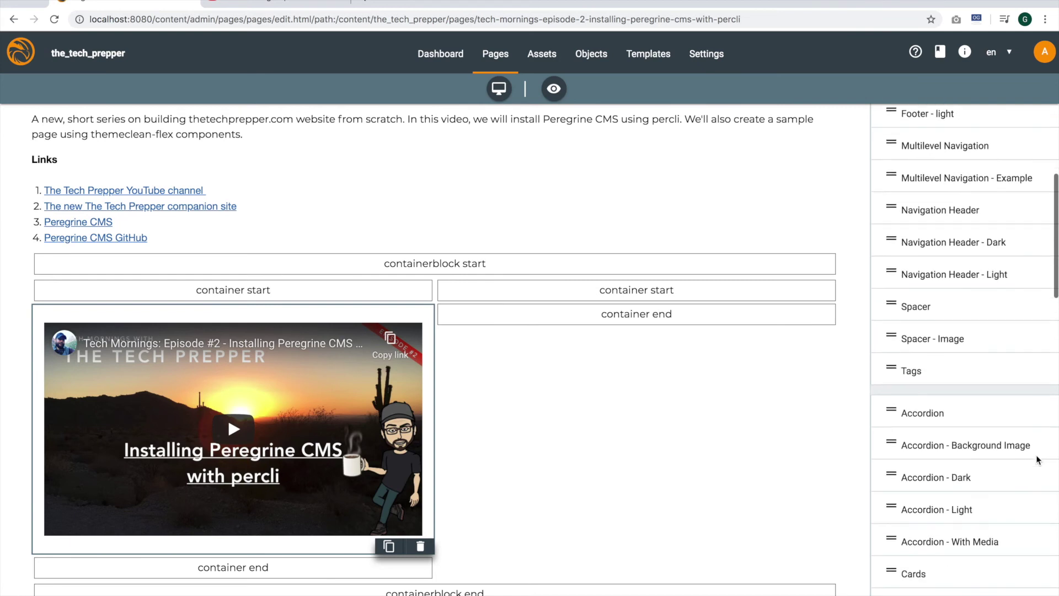
{"action": "scroll", "coordinate": [1037, 460], "scroll_direction": "down", "scroll_amount": 7}
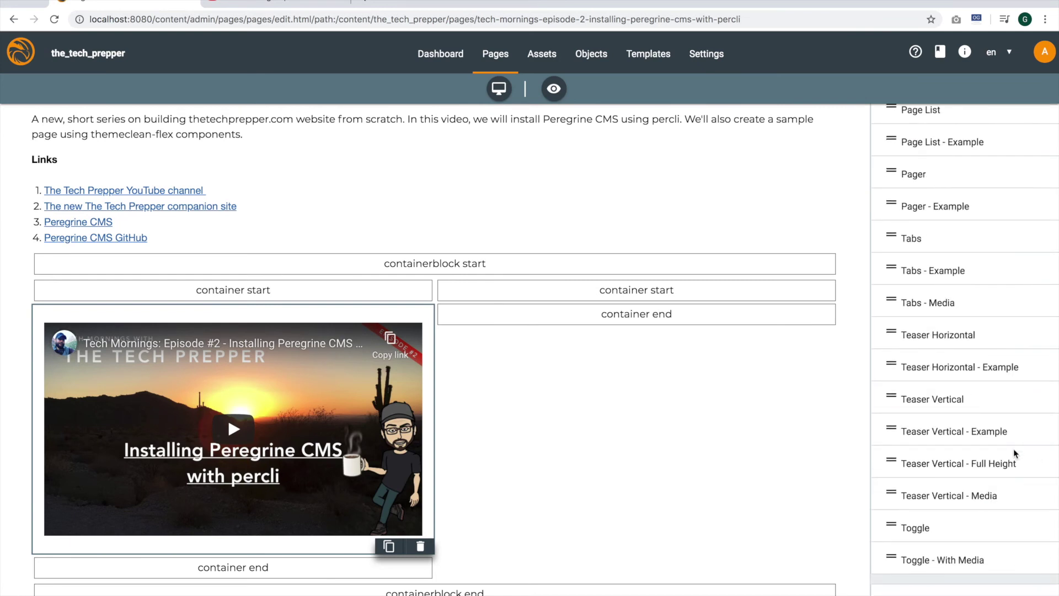
{"action": "scroll", "coordinate": [1014, 449], "scroll_direction": "down", "scroll_amount": 1}
{"action": "scroll", "coordinate": [1014, 452], "scroll_direction": "down", "scroll_amount": 10}
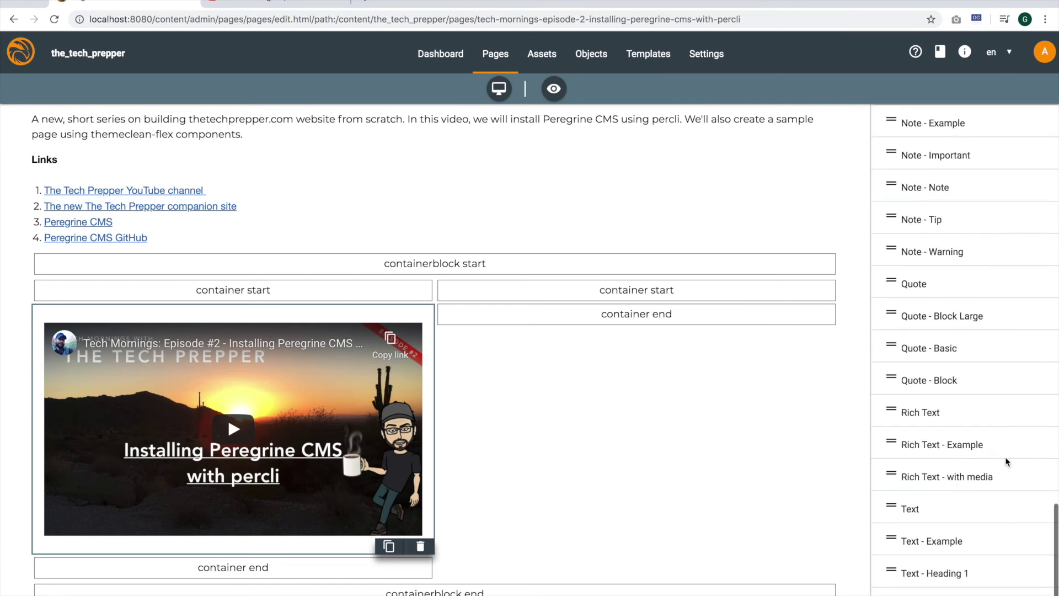
{"action": "left_click_drag", "start_coordinate": [955, 422], "coordinate": [538, 314]}
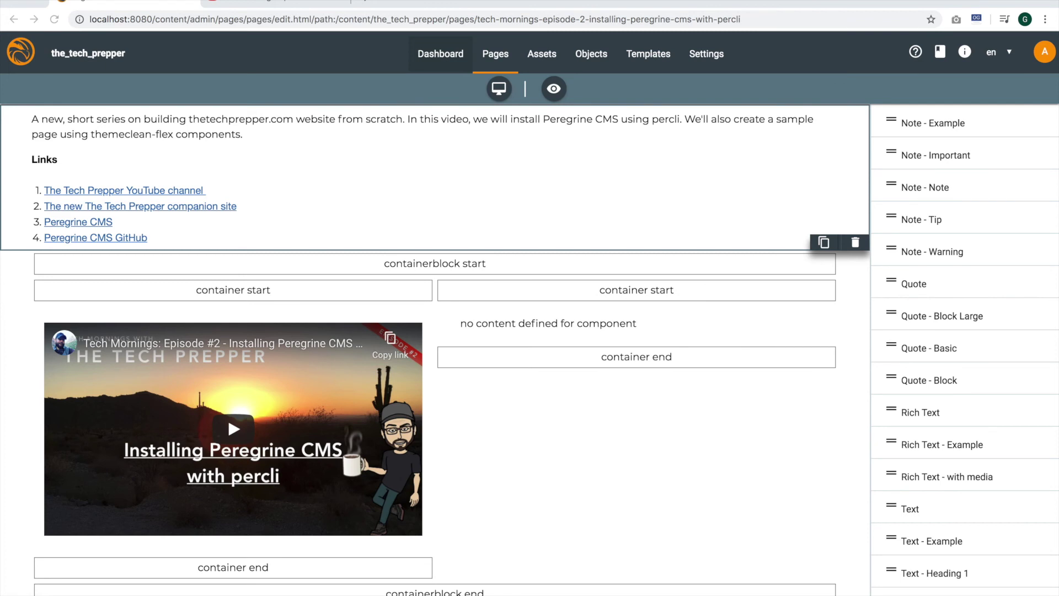
Paste Prerequisites (NodeJS 10.16.0 (LTS), Java 1.8+) and two numbered Steps into the right-column text block
{"action": "left_click", "coordinate": [598, 324]}
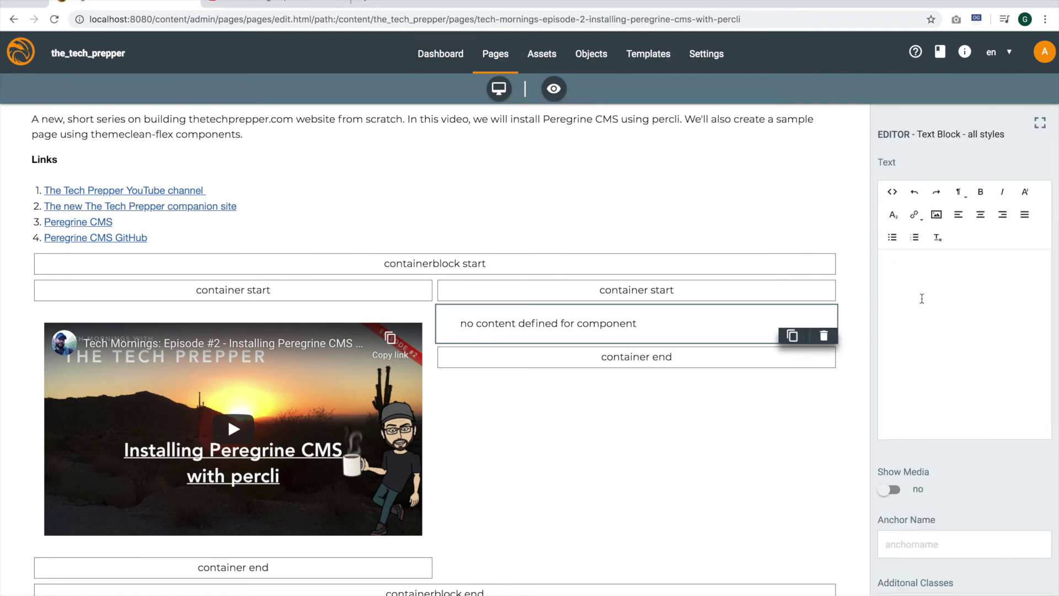
{"action": "type", "text": "Prerequisites NodeJS 10.16.0 (LTS) Java 1.8+ Steps 1. Open a terminal. 2. Install the percli npm package and install Peregrine for the first time."}
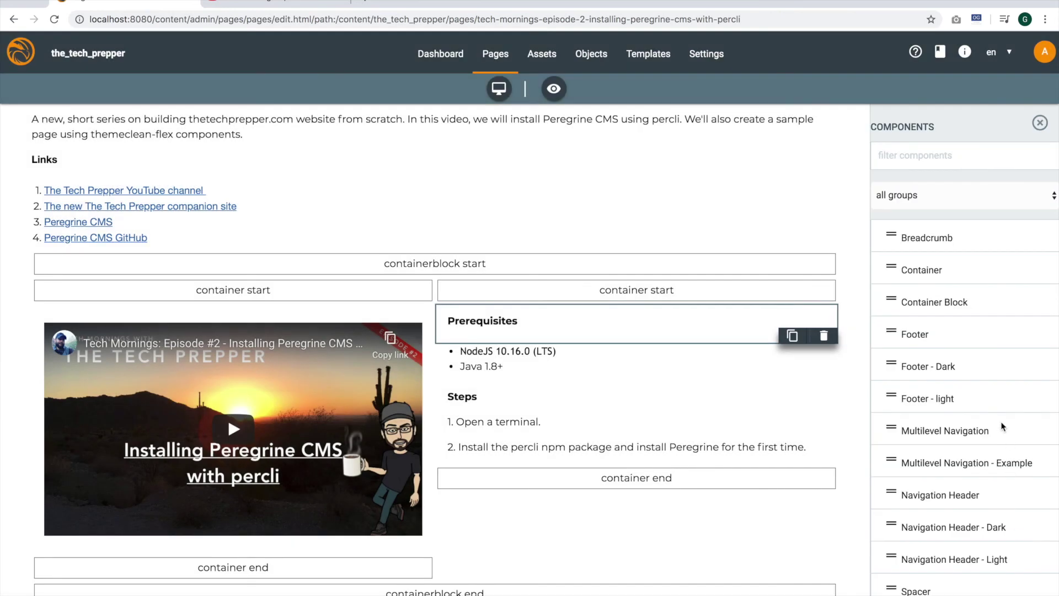
Add a bash Code block under the Steps with npm install percli -g, percli server install, percli sever stop
{"action": "scroll", "coordinate": [924, 417], "scroll_direction": "down", "scroll_amount": 10}
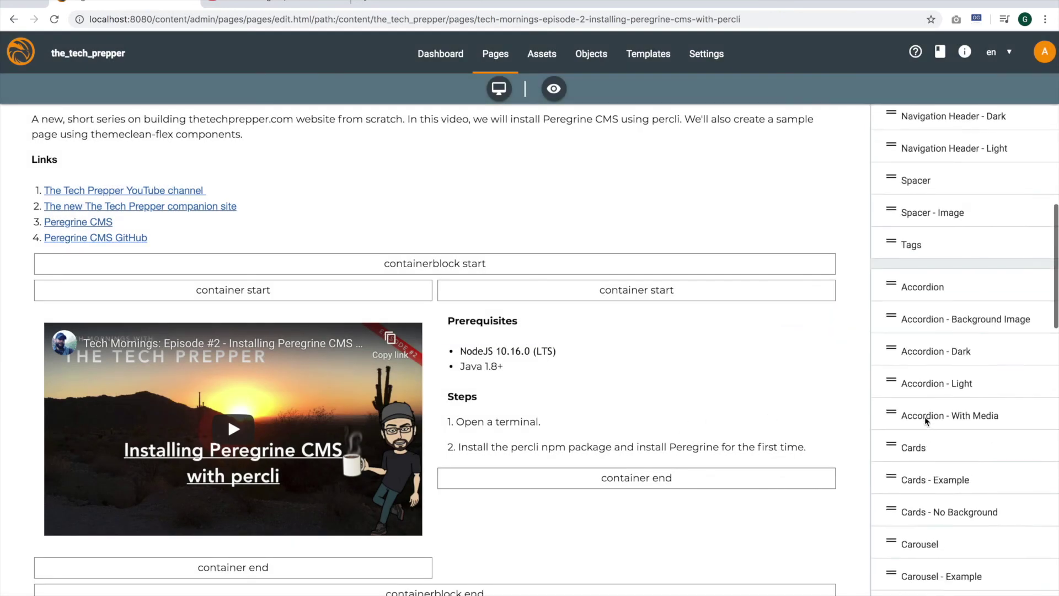
{"action": "scroll", "coordinate": [924, 416], "scroll_direction": "down", "scroll_amount": 15}
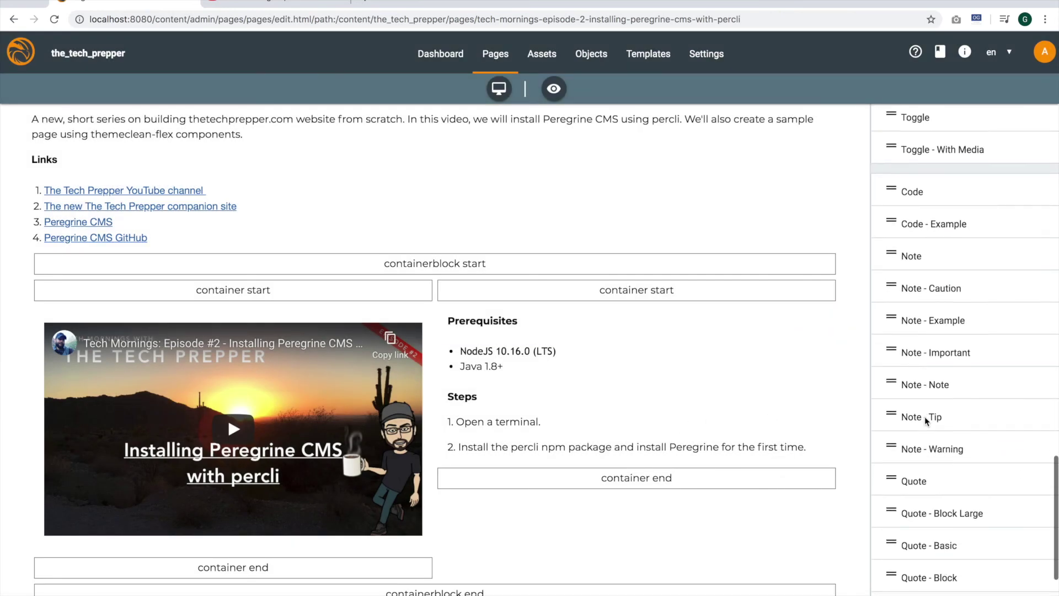
{"action": "left_click_drag", "start_coordinate": [929, 146], "coordinate": [505, 460]}
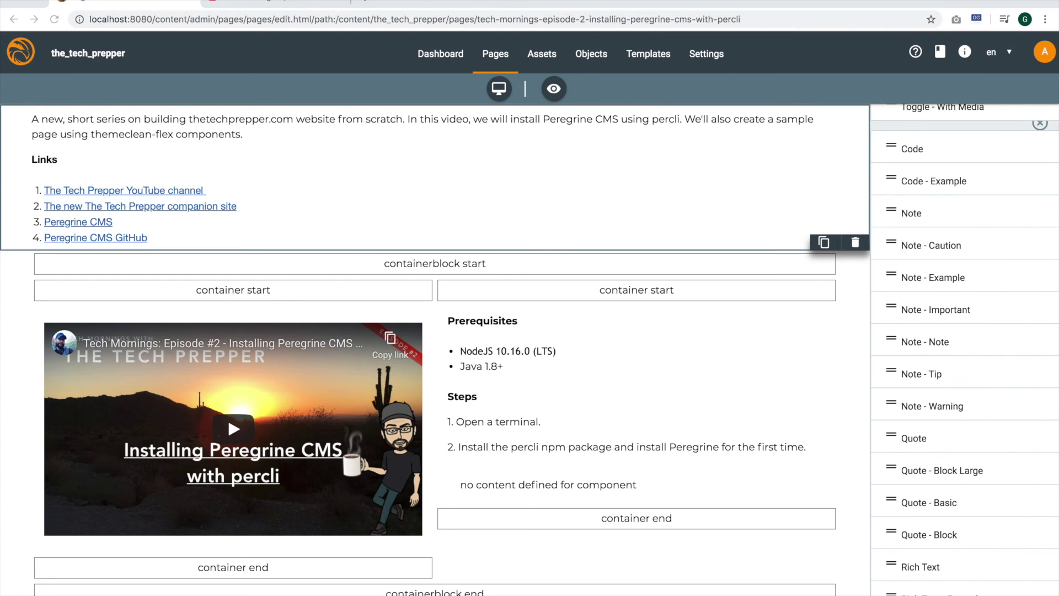
{"action": "left_click", "coordinate": [562, 485]}
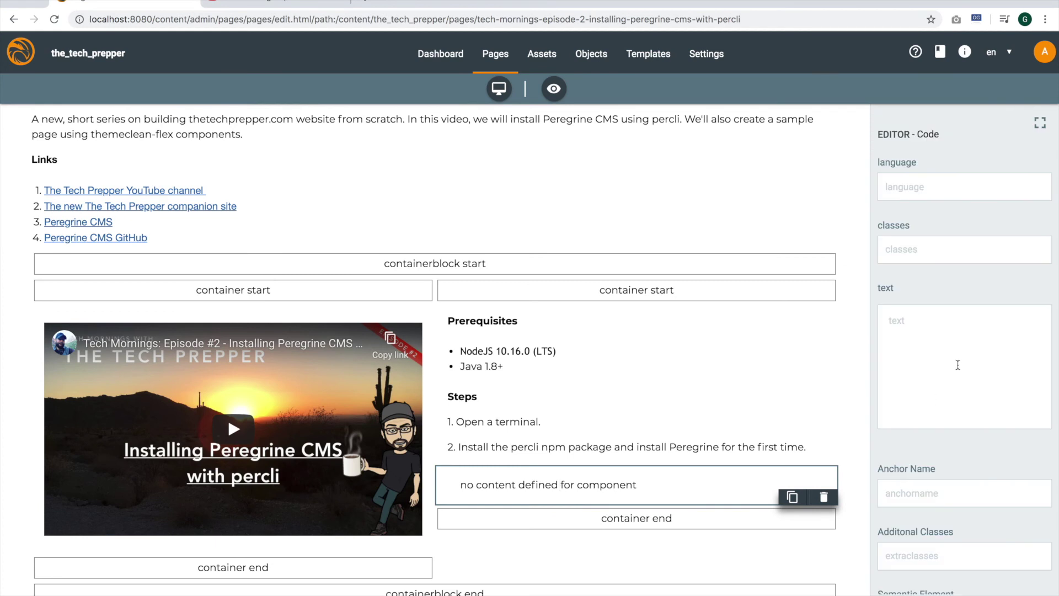
{"action": "left_click", "coordinate": [891, 360]}
{"action": "type", "text": "$ npm install percli -g $ percli server install $ percli sever stop"}
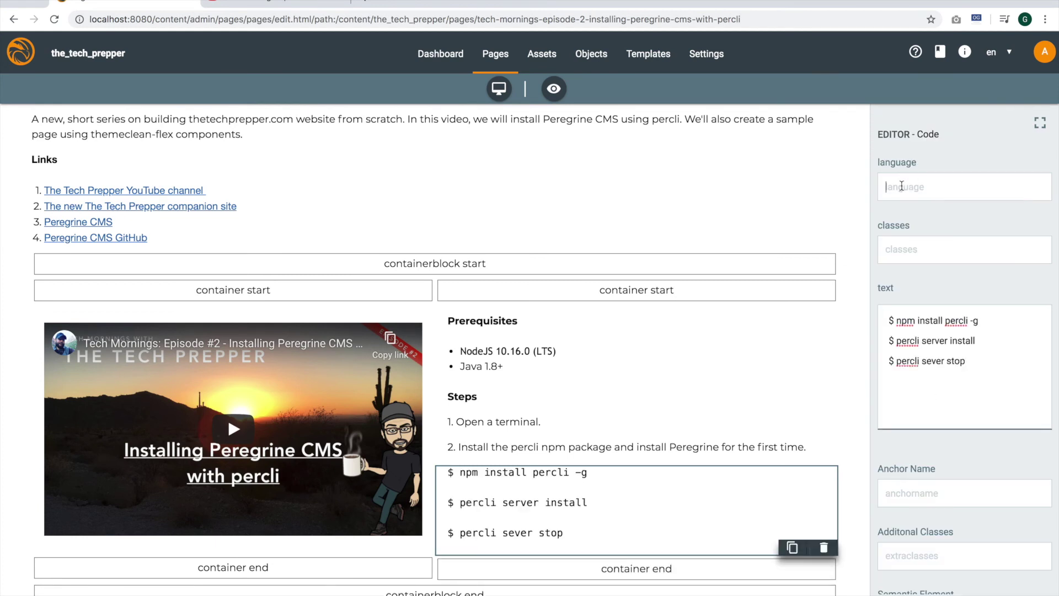
{"action": "left_click", "coordinate": [902, 187]}
{"action": "type", "text": "bash"}
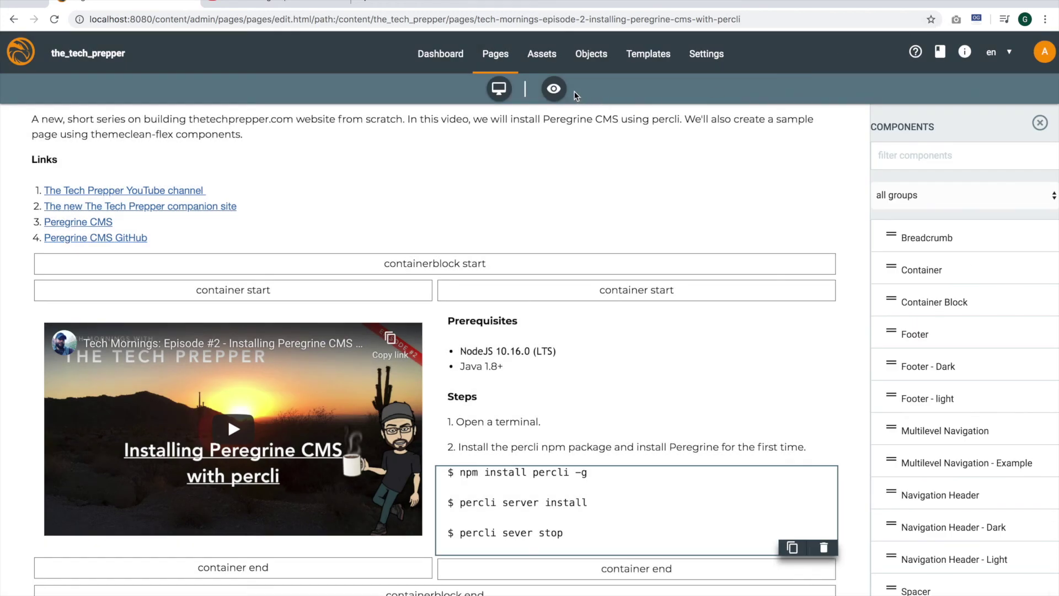
Switch the editor to preview mode to view the rendered title, links, video, prerequisites and percli commands
{"action": "left_click", "coordinate": [556, 91]}
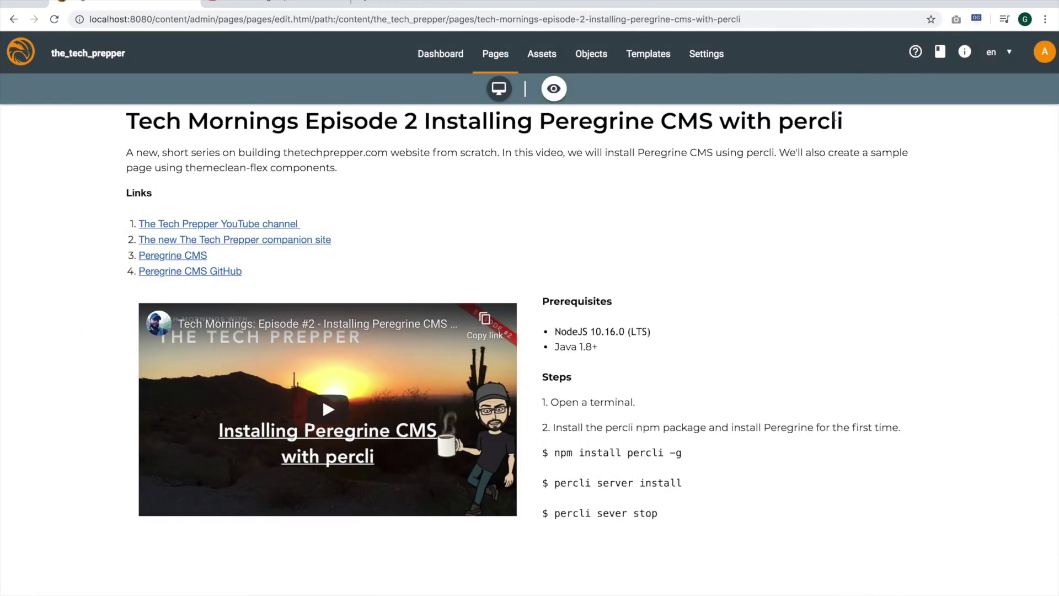